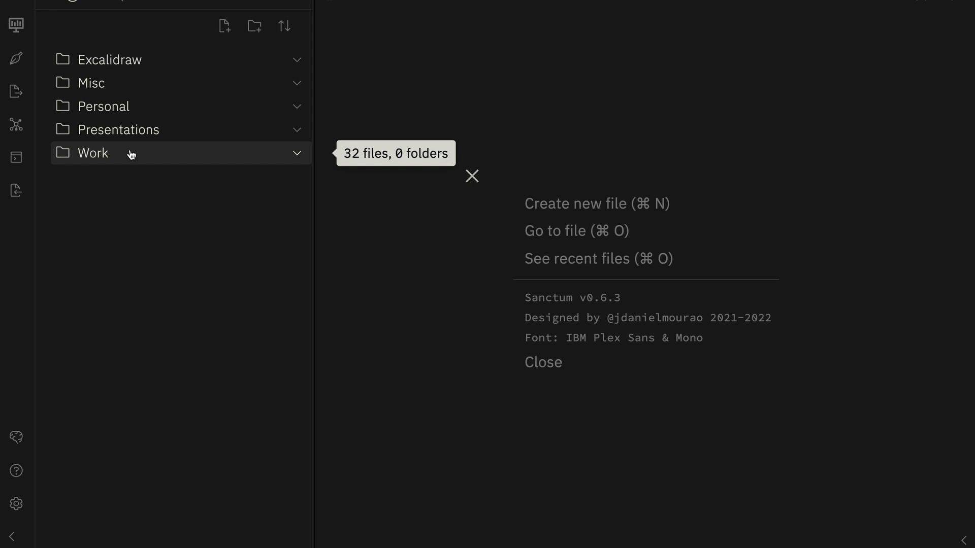
Expand the Personal folder and open the Filmmaking & Storytelling note.
{"action": "left_click", "coordinate": [144, 106]}
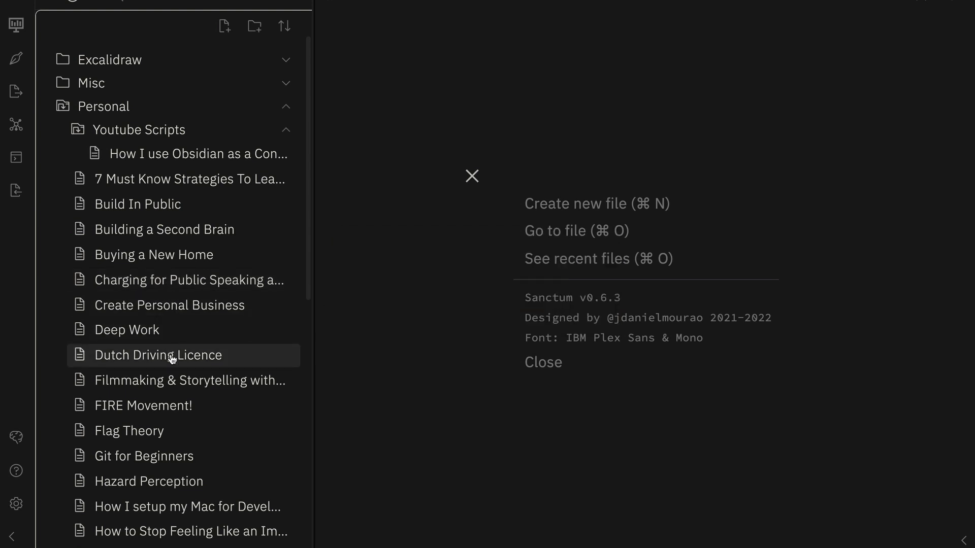
{"action": "left_click", "coordinate": [174, 391]}
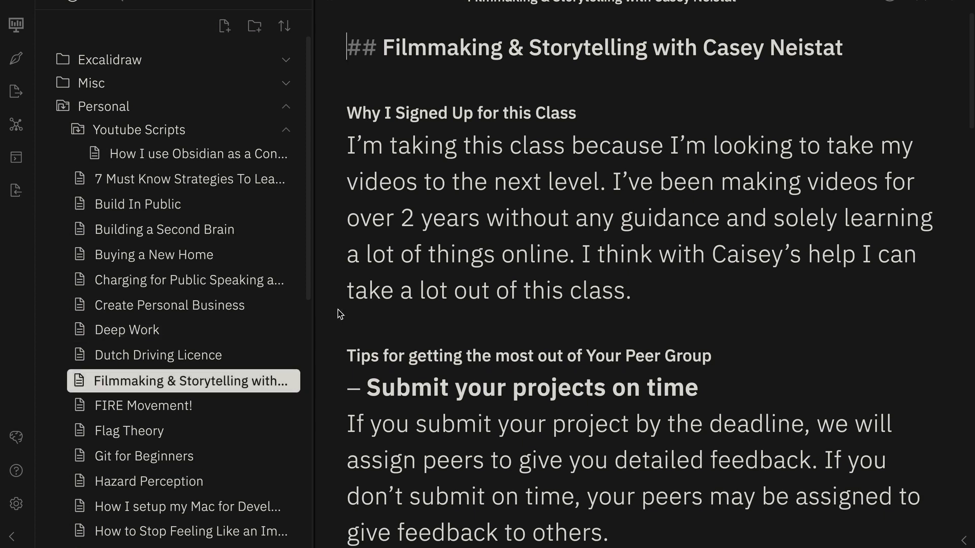
{"action": "scroll", "coordinate": [372, 349], "scroll_direction": "down", "scroll_amount": 3}
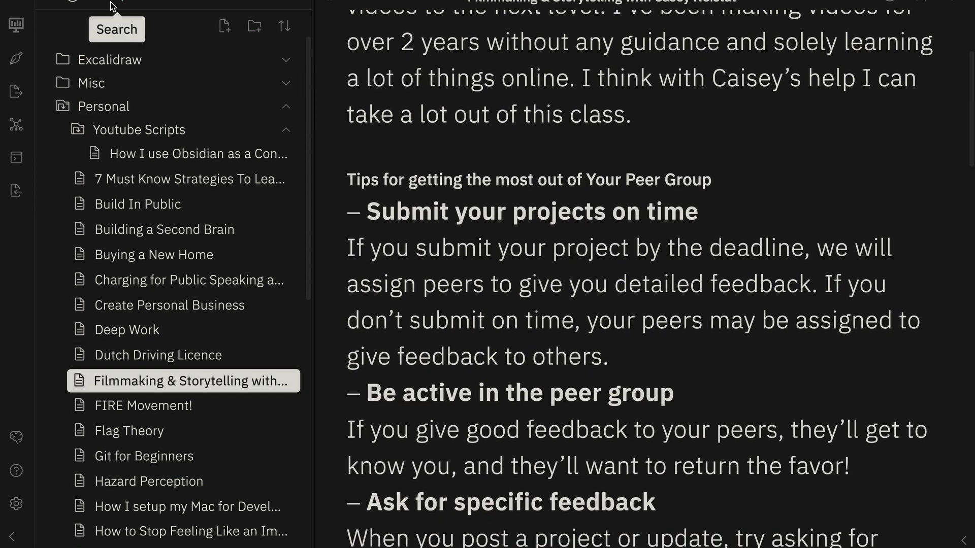
Try the vault search field, return to the file list, and open Build In Public.
{"action": "left_click", "coordinate": [110, 6]}
{"action": "left_click", "coordinate": [108, 65]}
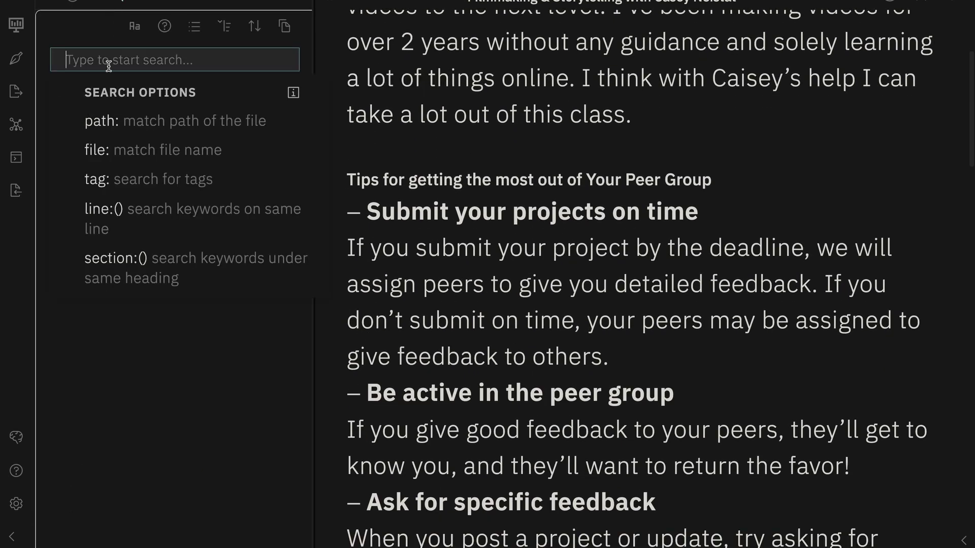
{"action": "left_click", "coordinate": [113, 5]}
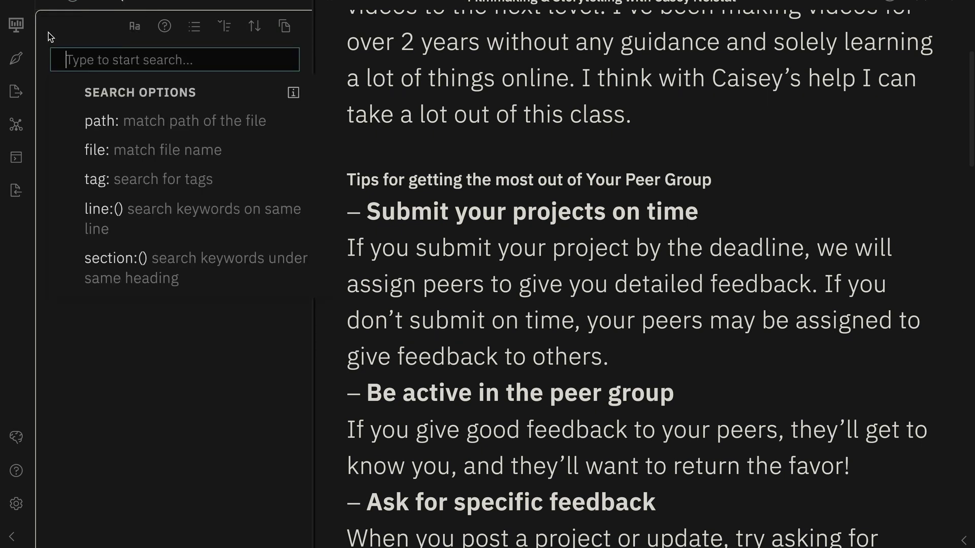
{"action": "left_click", "coordinate": [70, 5]}
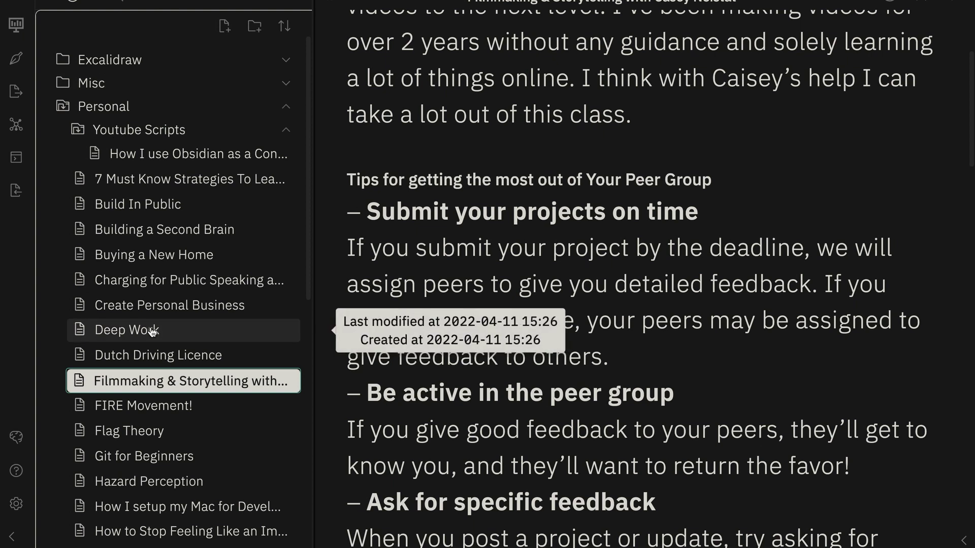
{"action": "left_click", "coordinate": [173, 205]}
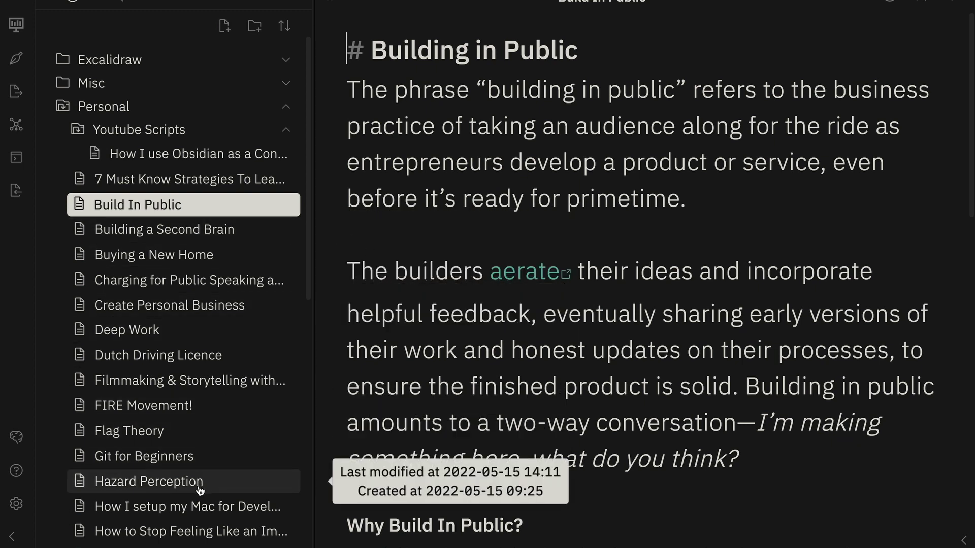
Scroll through the Build In Public note.
{"action": "scroll", "coordinate": [200, 491], "scroll_direction": "down", "scroll_amount": 2}
{"action": "scroll", "coordinate": [200, 491], "scroll_direction": "down", "scroll_amount": 5}
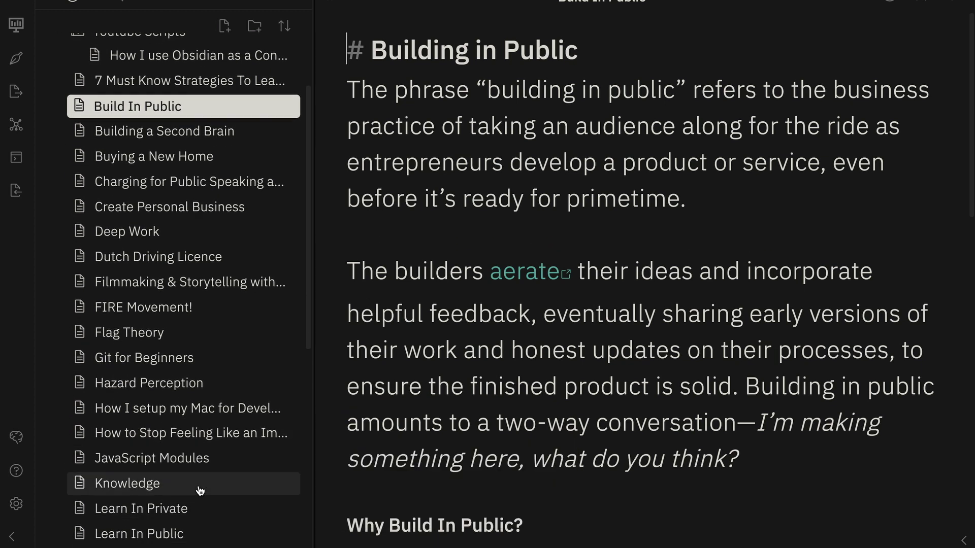
{"action": "scroll", "coordinate": [200, 490], "scroll_direction": "down", "scroll_amount": 11}
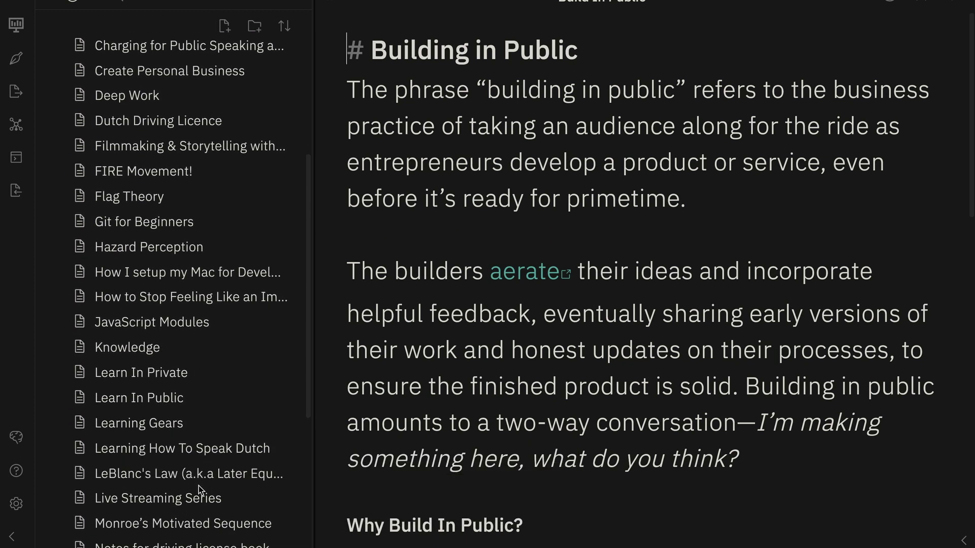
{"action": "scroll", "coordinate": [199, 490], "scroll_direction": "up", "scroll_amount": 8}
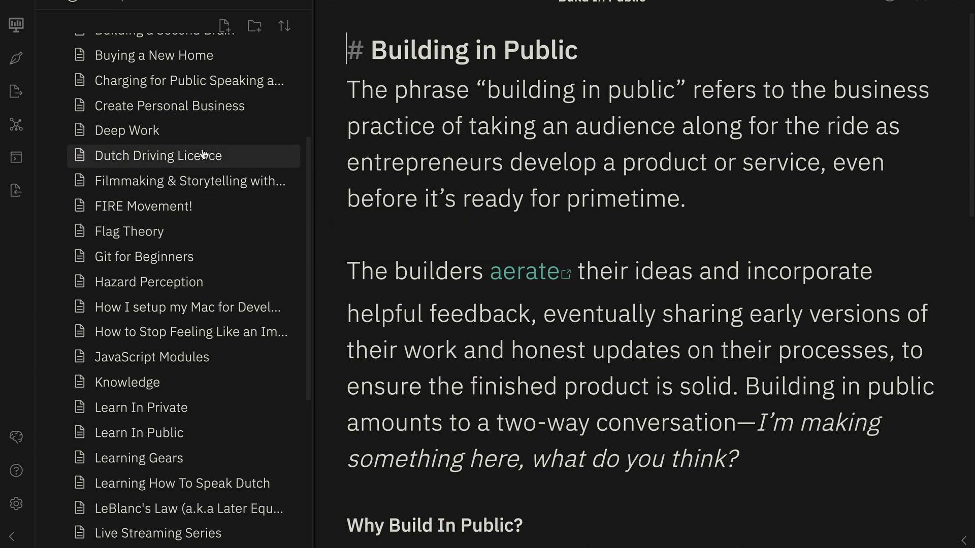
Read through the Dutch Driving Licence note, then open the FIRE Movement! note.
{"action": "left_click", "coordinate": [202, 155]}
{"action": "scroll", "coordinate": [377, 227], "scroll_direction": "down", "scroll_amount": 12}
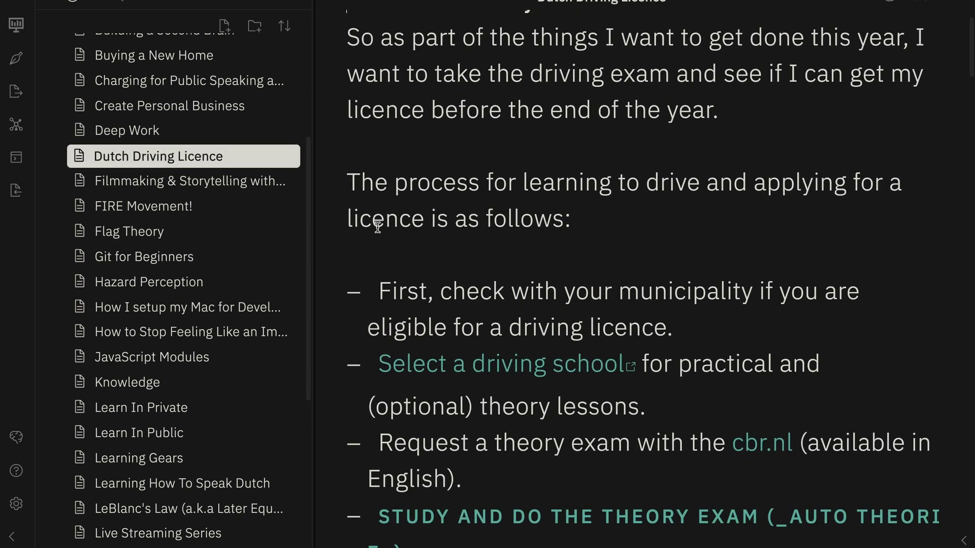
{"action": "scroll", "coordinate": [378, 227], "scroll_direction": "down", "scroll_amount": 15}
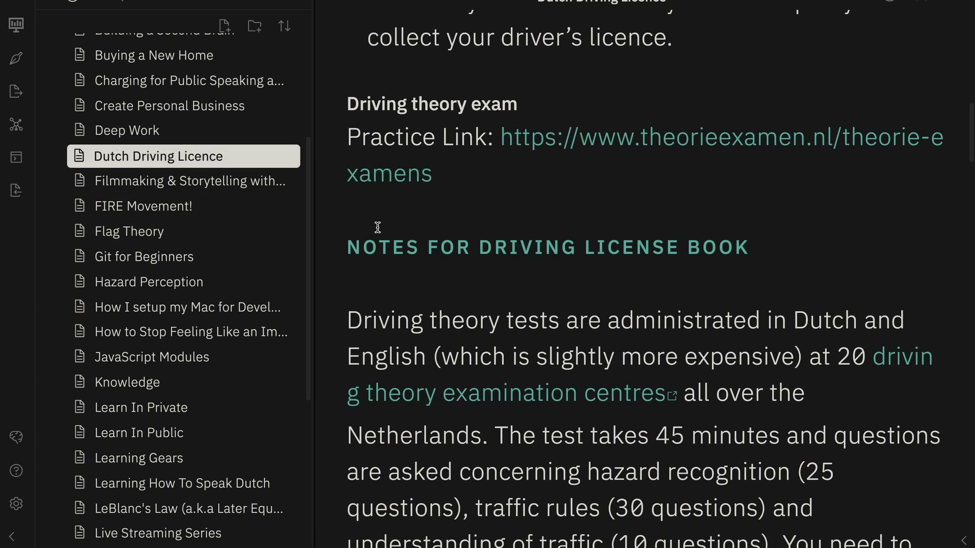
{"action": "scroll", "coordinate": [378, 227], "scroll_direction": "down", "scroll_amount": 13}
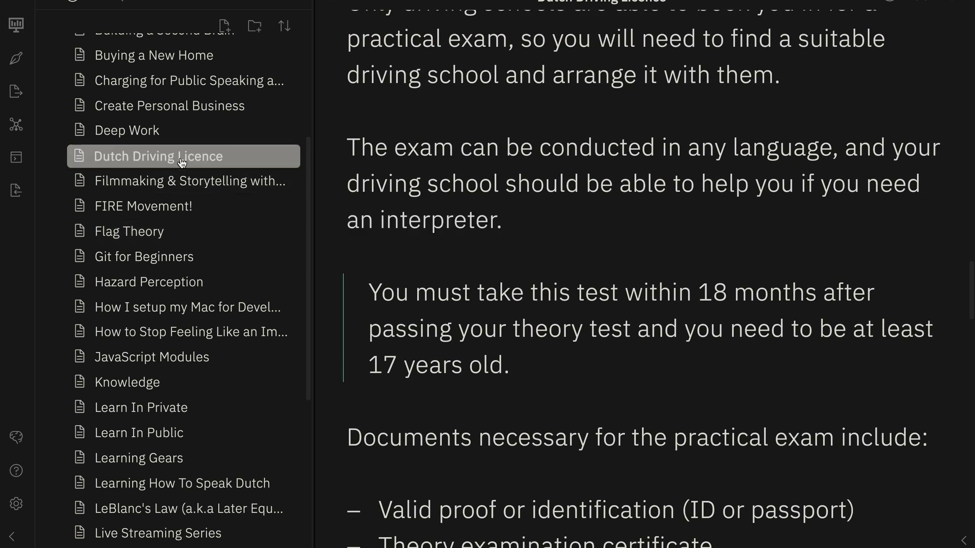
{"action": "scroll", "coordinate": [214, 182], "scroll_direction": "up", "scroll_amount": 2}
{"action": "scroll", "coordinate": [182, 115], "scroll_direction": "up", "scroll_amount": 2}
{"action": "scroll", "coordinate": [182, 114], "scroll_direction": "up", "scroll_amount": 1}
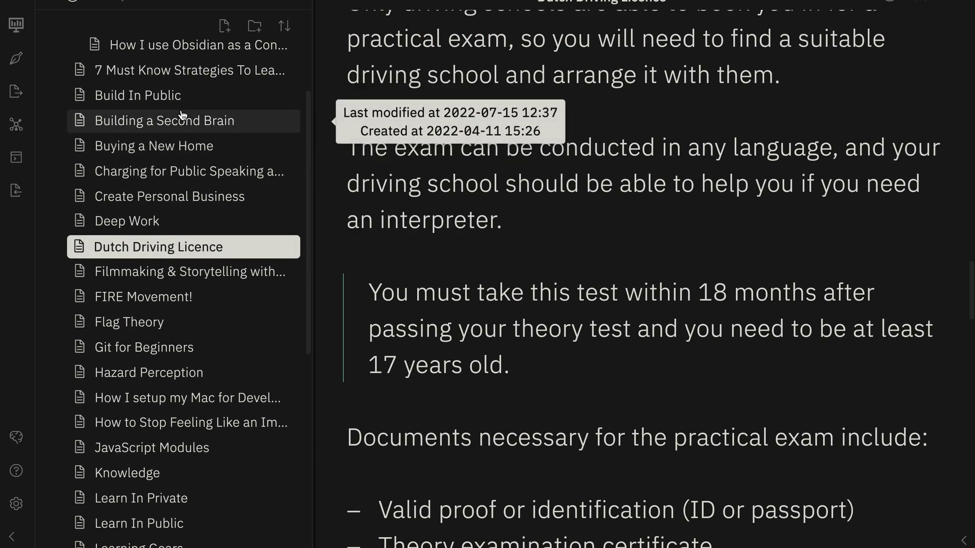
{"action": "left_click", "coordinate": [180, 297]}
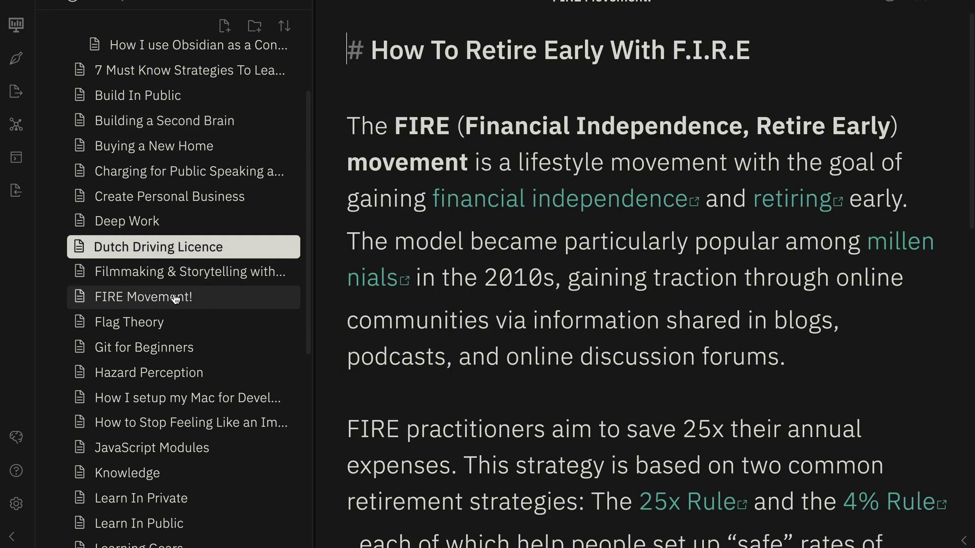
Scroll the FIRE Movement! note, then open and scroll the Mac development setup note.
{"action": "scroll", "coordinate": [350, 282], "scroll_direction": "down", "scroll_amount": 7}
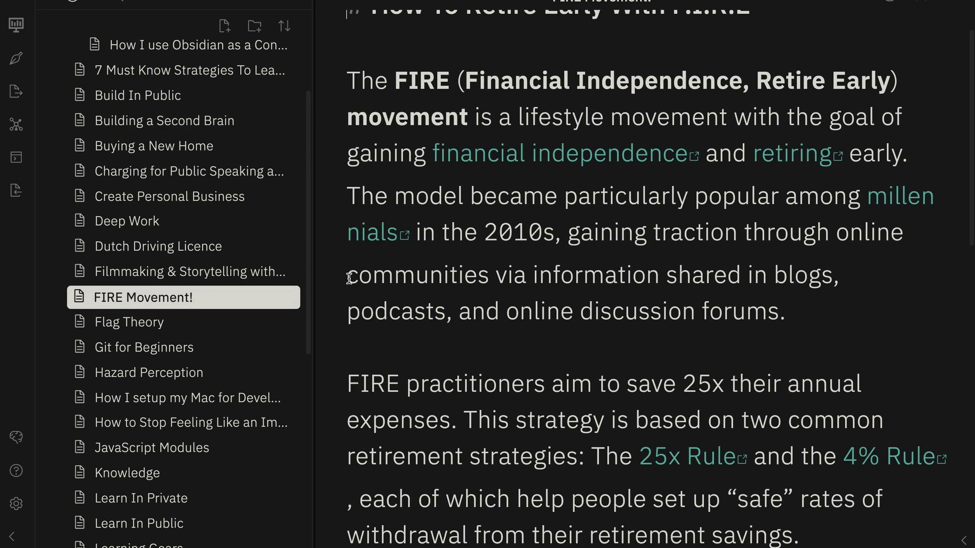
{"action": "scroll", "coordinate": [349, 279], "scroll_direction": "down", "scroll_amount": 5}
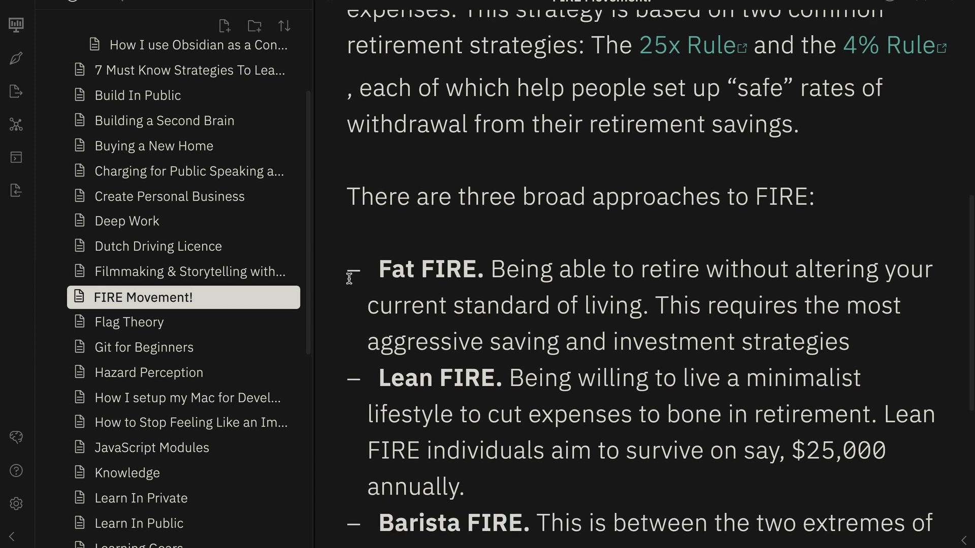
{"action": "scroll", "coordinate": [216, 173], "scroll_direction": "up", "scroll_amount": 1}
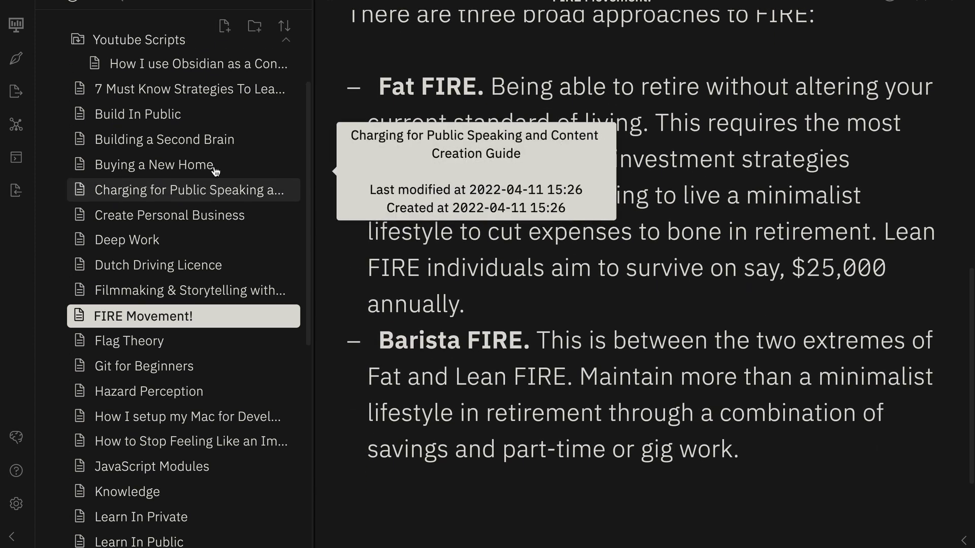
{"action": "left_click", "coordinate": [176, 446]}
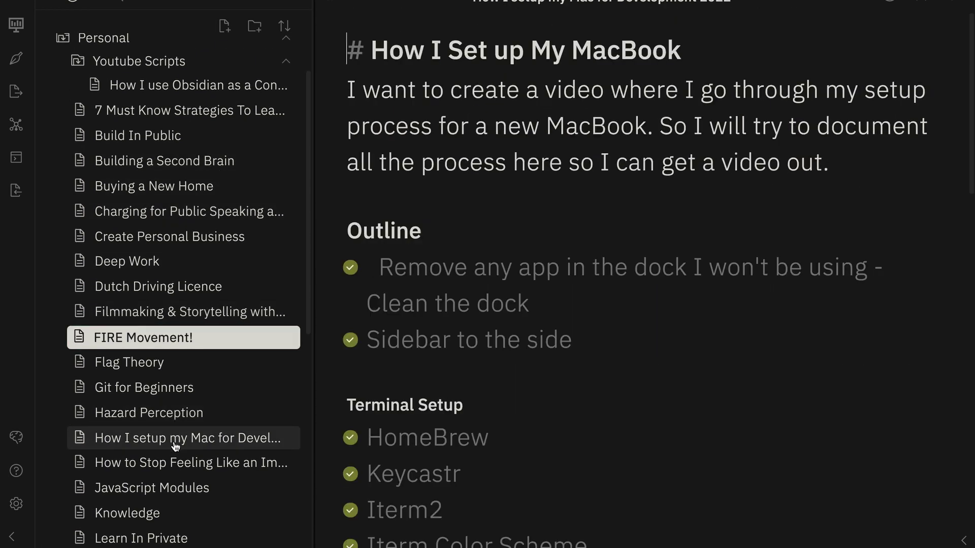
{"action": "scroll", "coordinate": [361, 403], "scroll_direction": "down", "scroll_amount": 10}
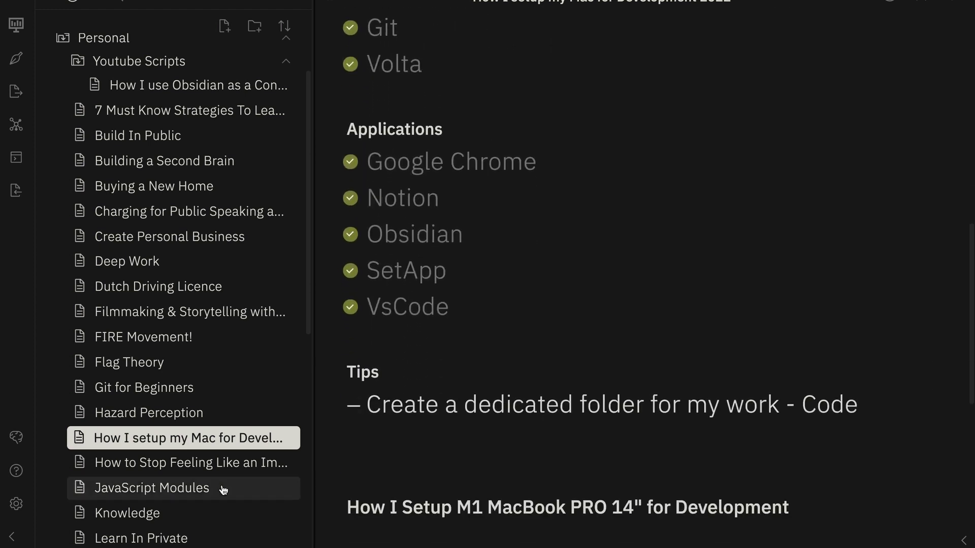
Read through the How to Stop Feeling Like an Imposter note.
{"action": "left_click", "coordinate": [187, 474]}
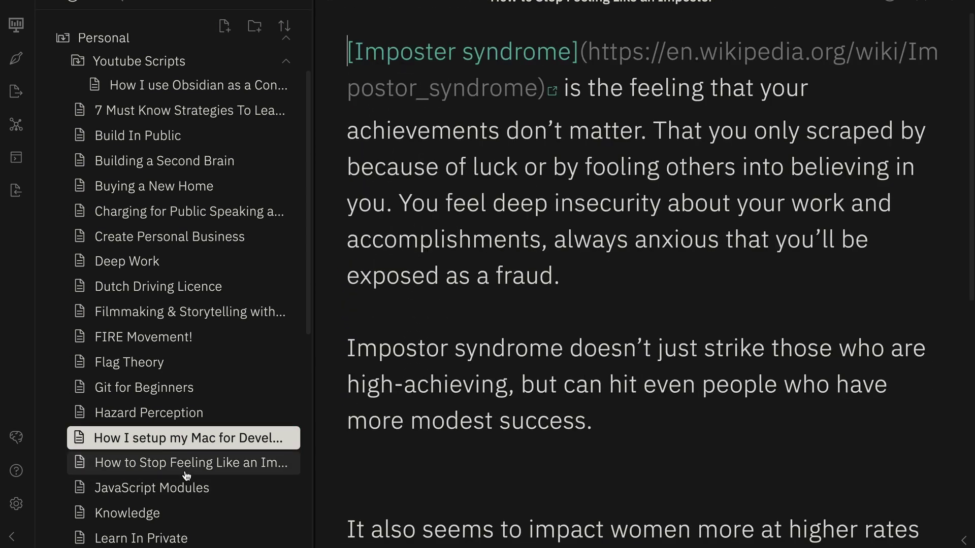
{"action": "scroll", "coordinate": [374, 423], "scroll_direction": "down", "scroll_amount": 4}
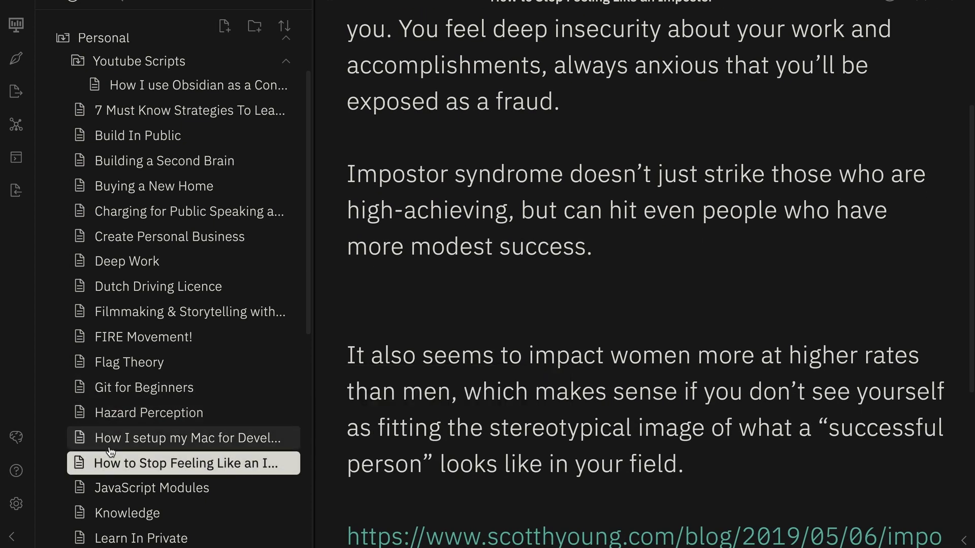
{"action": "scroll", "coordinate": [361, 421], "scroll_direction": "down", "scroll_amount": 4}
{"action": "scroll", "coordinate": [361, 414], "scroll_direction": "up", "scroll_amount": 8}
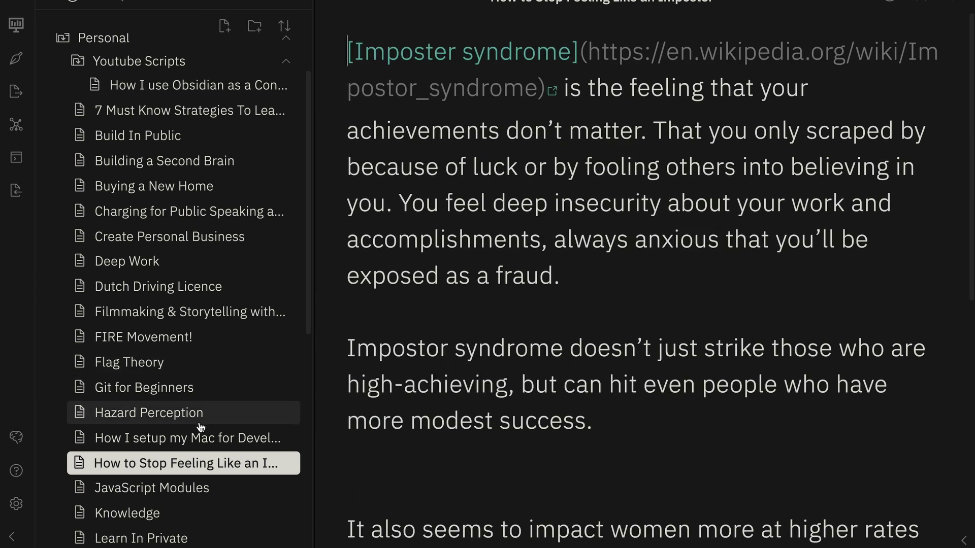
Scroll the How I use Obsidian as a Content Creator outline and collapse Personal.
{"action": "left_click", "coordinate": [190, 85]}
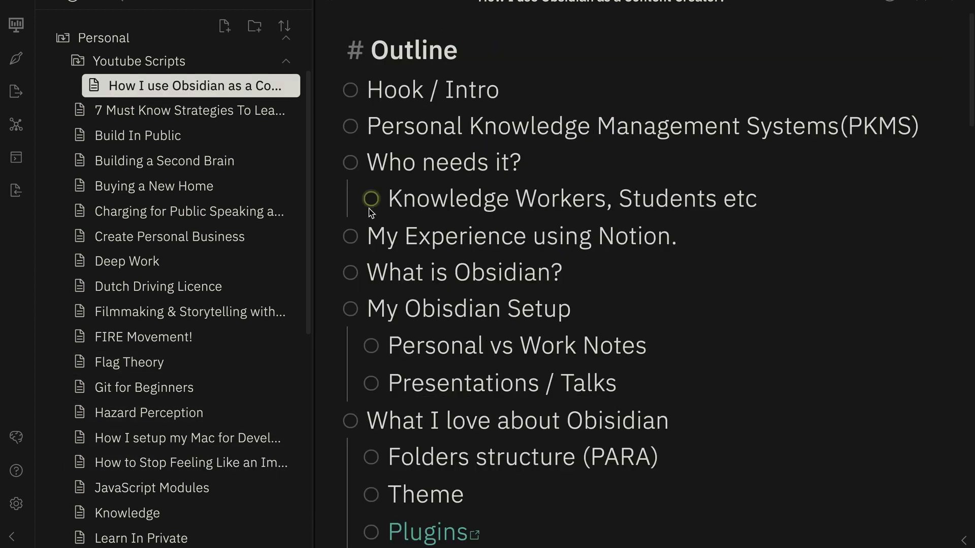
{"action": "scroll", "coordinate": [371, 212], "scroll_direction": "down", "scroll_amount": 10}
{"action": "scroll", "coordinate": [371, 212], "scroll_direction": "down", "scroll_amount": 8}
{"action": "scroll", "coordinate": [369, 208], "scroll_direction": "down", "scroll_amount": 8}
{"action": "scroll", "coordinate": [369, 208], "scroll_direction": "down", "scroll_amount": 2}
{"action": "scroll", "coordinate": [369, 208], "scroll_direction": "down", "scroll_amount": 3}
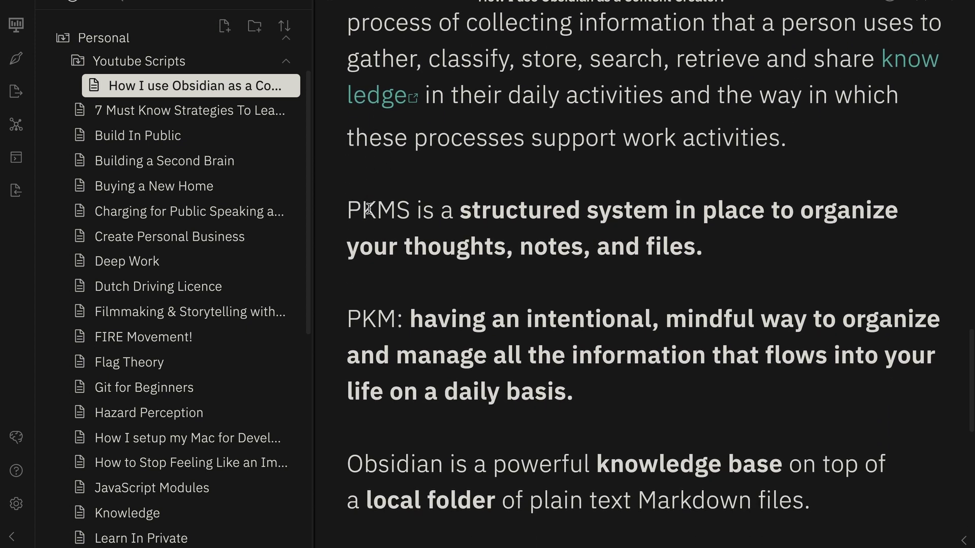
{"action": "left_click", "coordinate": [124, 43]}
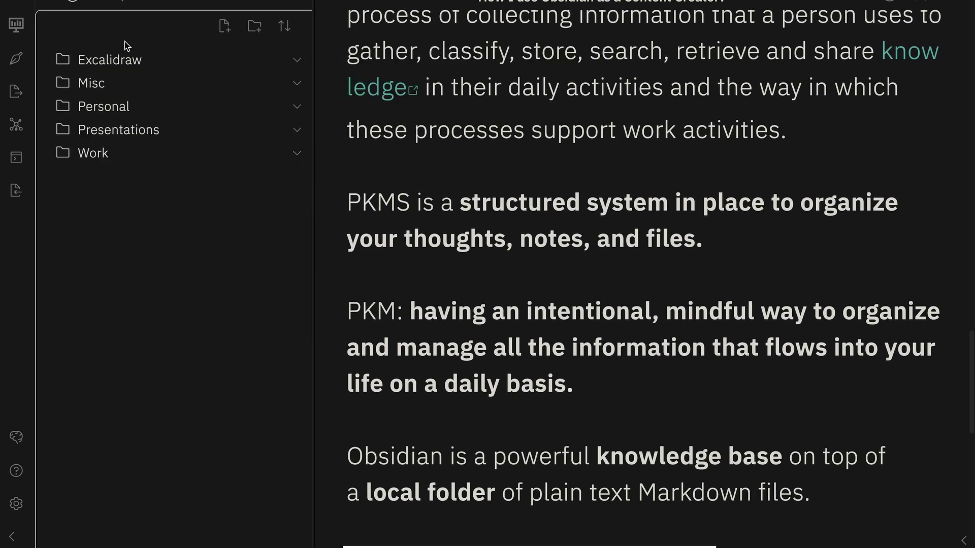
Expand the Work folder and skim The Cloudflare Stack and Content Ideas notes.
{"action": "left_click", "coordinate": [112, 153]}
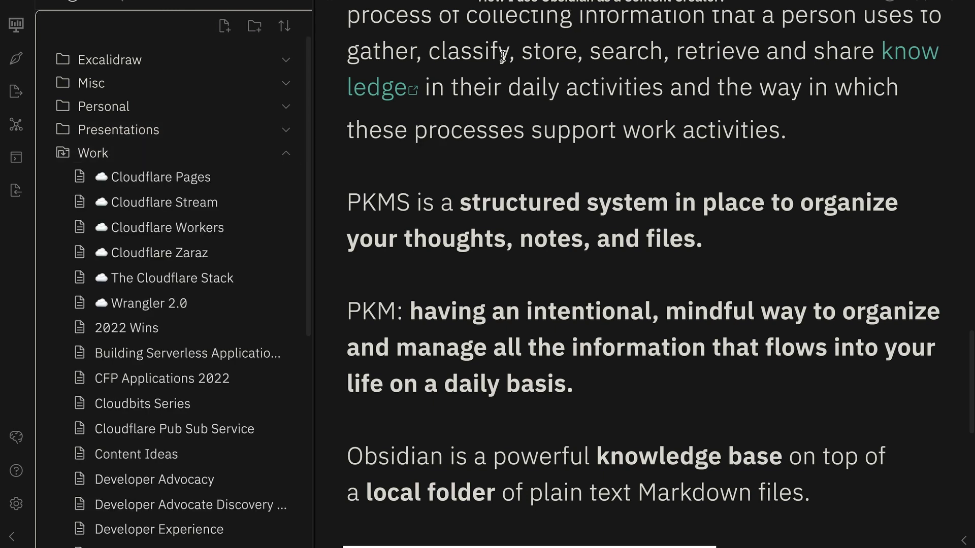
{"action": "left_click", "coordinate": [203, 277]}
{"action": "scroll", "coordinate": [379, 305], "scroll_direction": "down", "scroll_amount": 3}
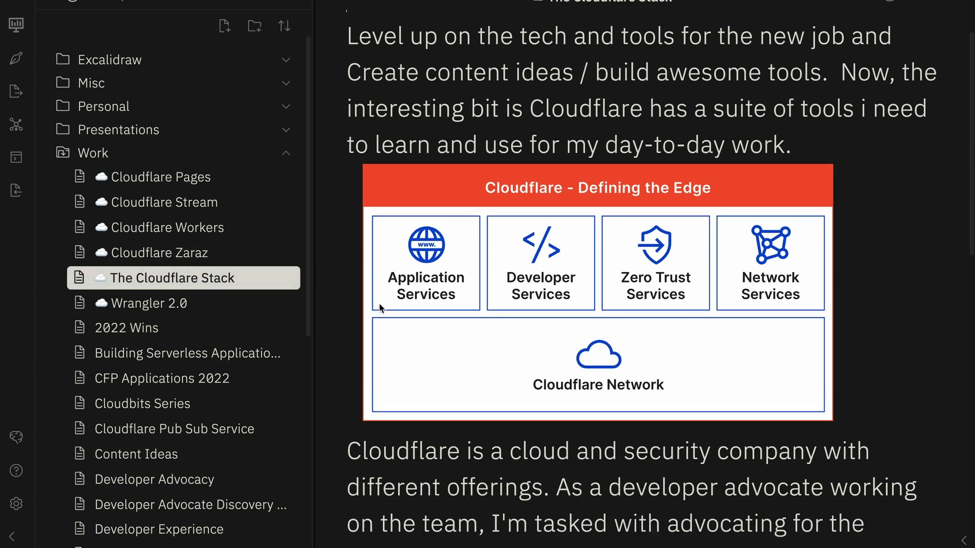
{"action": "scroll", "coordinate": [380, 306], "scroll_direction": "down", "scroll_amount": 5}
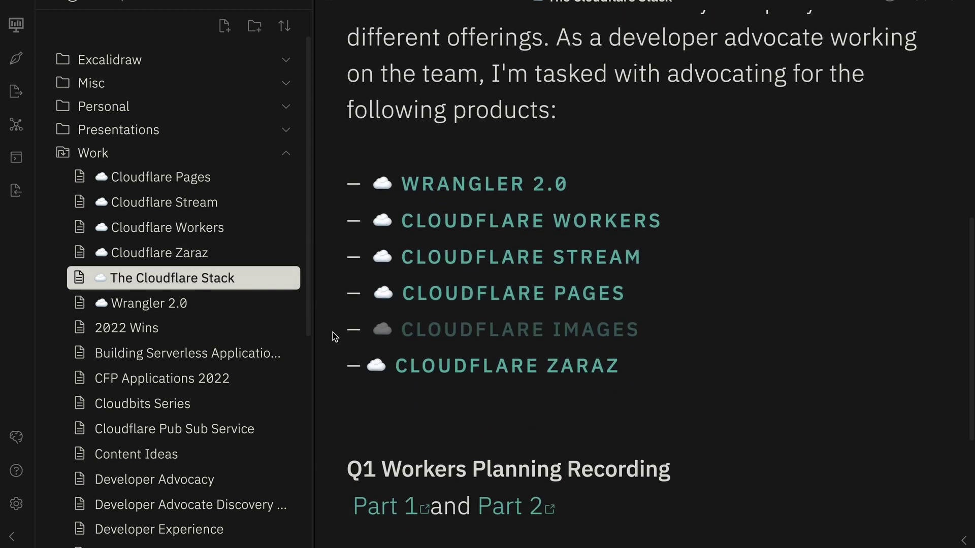
{"action": "left_click", "coordinate": [198, 451]}
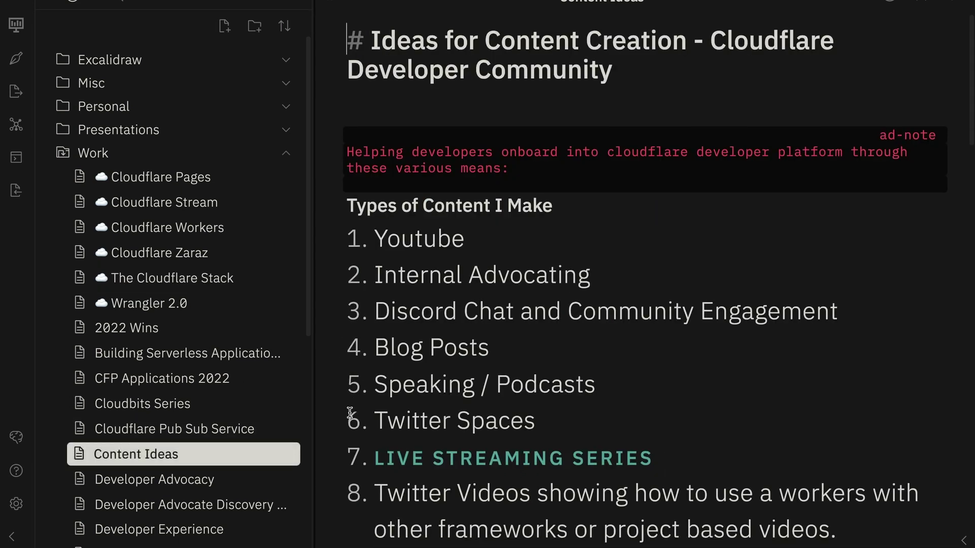
{"action": "scroll", "coordinate": [349, 412], "scroll_direction": "down", "scroll_amount": 3}
{"action": "scroll", "coordinate": [349, 412], "scroll_direction": "down", "scroll_amount": 5}
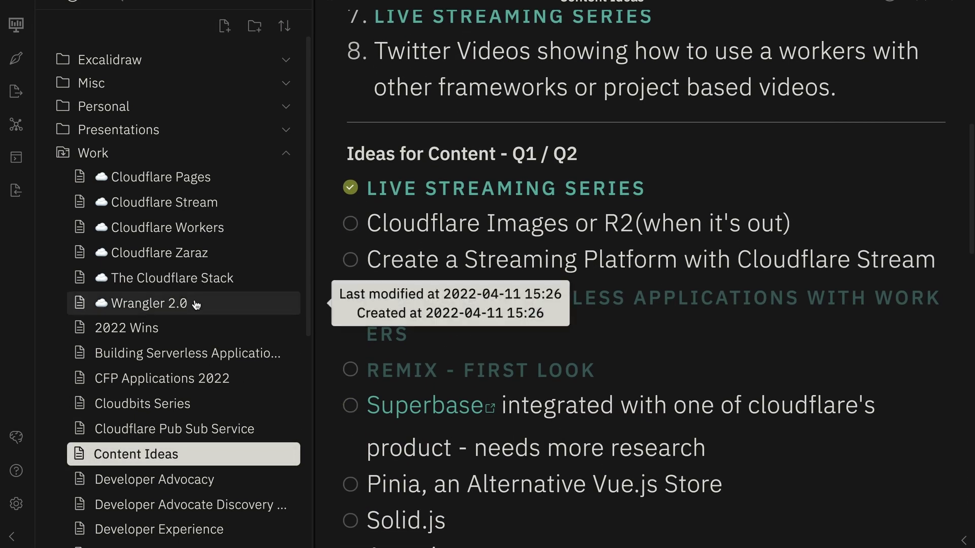
Look through the 2022 Wins, Cloudflare Stream, Cloudflare Pages and Cloudflare Zaraz notes.
{"action": "left_click", "coordinate": [193, 329]}
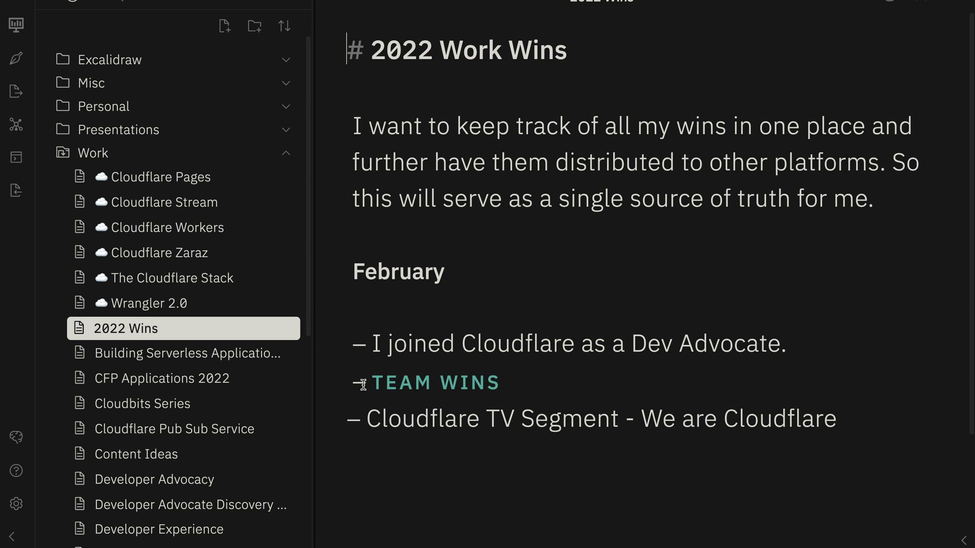
{"action": "scroll", "coordinate": [363, 384], "scroll_direction": "down", "scroll_amount": 1}
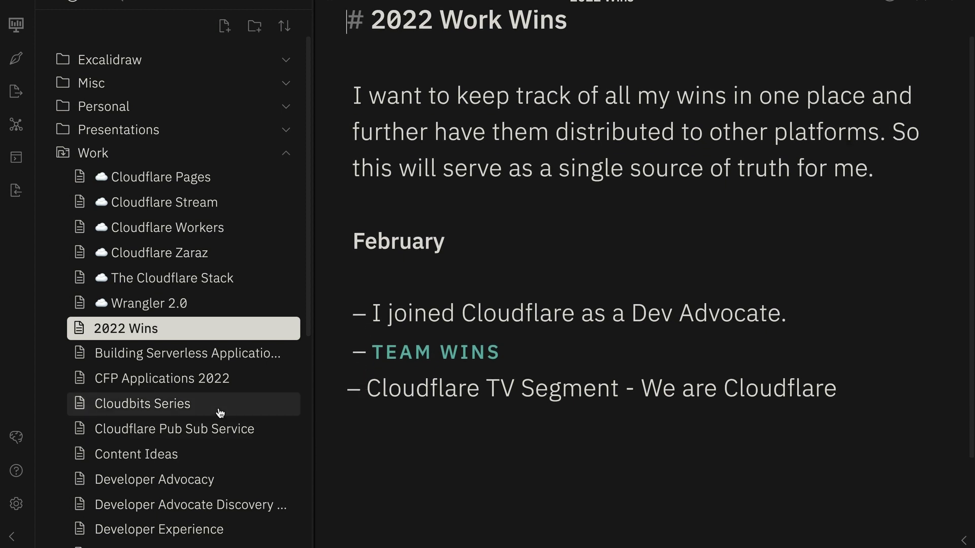
{"action": "left_click", "coordinate": [225, 203]}
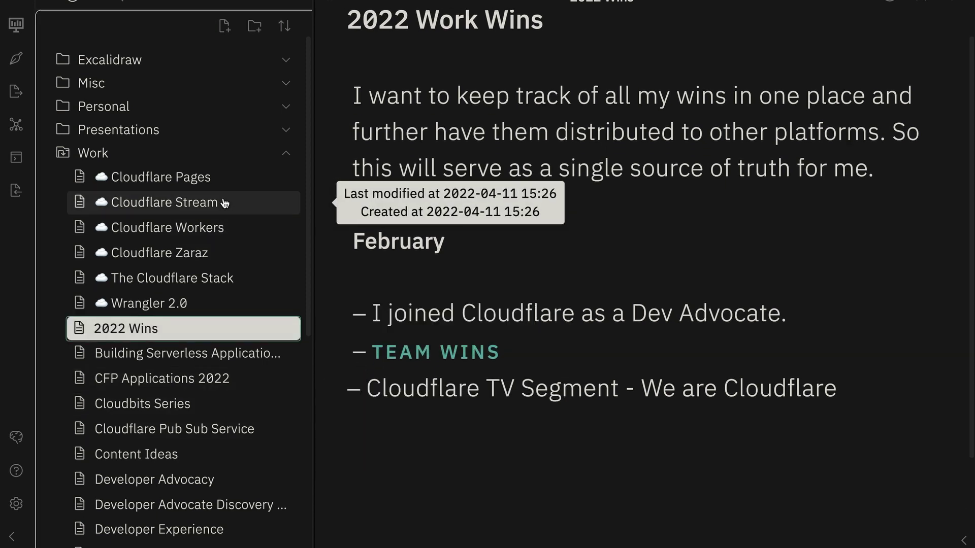
{"action": "left_click", "coordinate": [212, 180]}
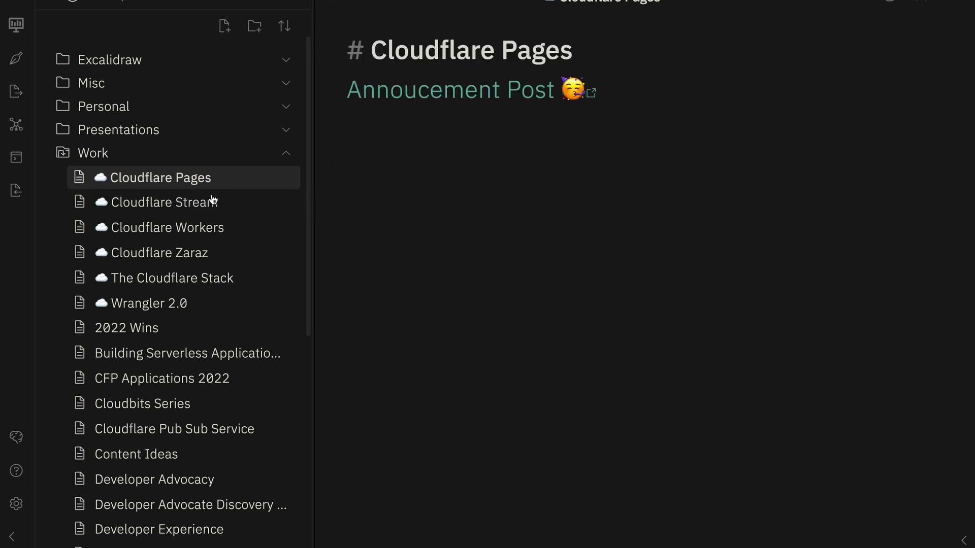
{"action": "left_click", "coordinate": [196, 256]}
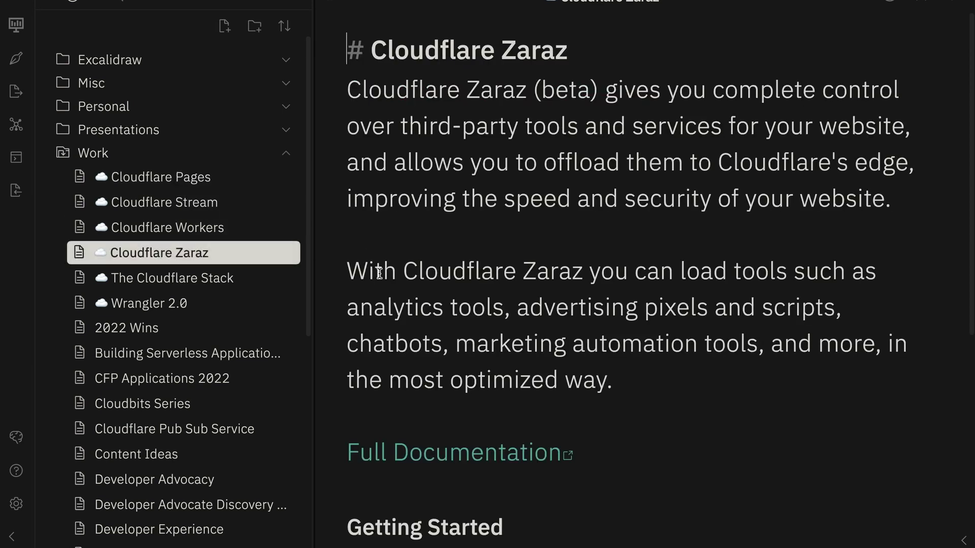
{"action": "scroll", "coordinate": [390, 364], "scroll_direction": "down", "scroll_amount": 4}
{"action": "scroll", "coordinate": [389, 363], "scroll_direction": "up", "scroll_amount": 3}
{"action": "scroll", "coordinate": [389, 364], "scroll_direction": "up", "scroll_amount": 1}
Revisit The Cloudflare Stack, then scroll through the CFP Applications 2022 note.
{"action": "left_click", "coordinate": [217, 285]}
{"action": "scroll", "coordinate": [343, 410], "scroll_direction": "down", "scroll_amount": 3}
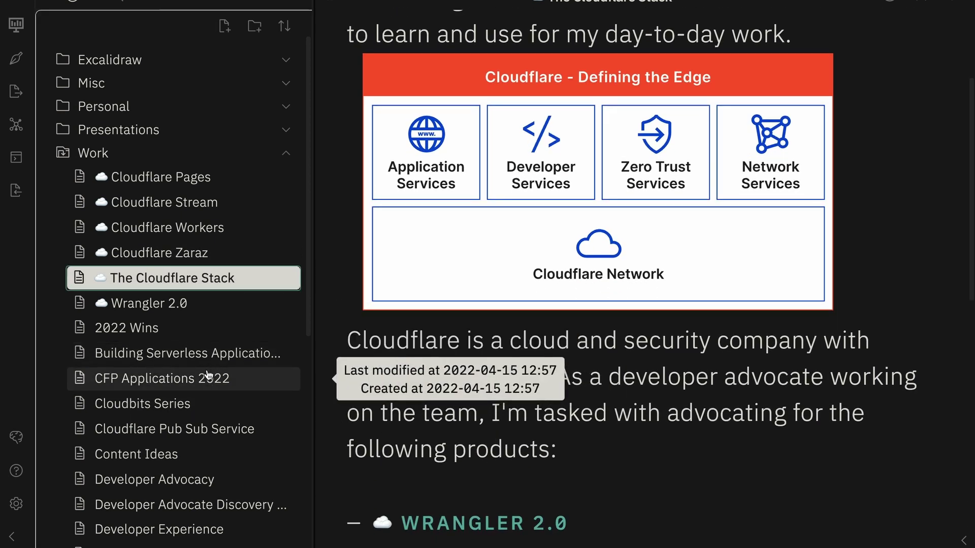
{"action": "left_click", "coordinate": [210, 377]}
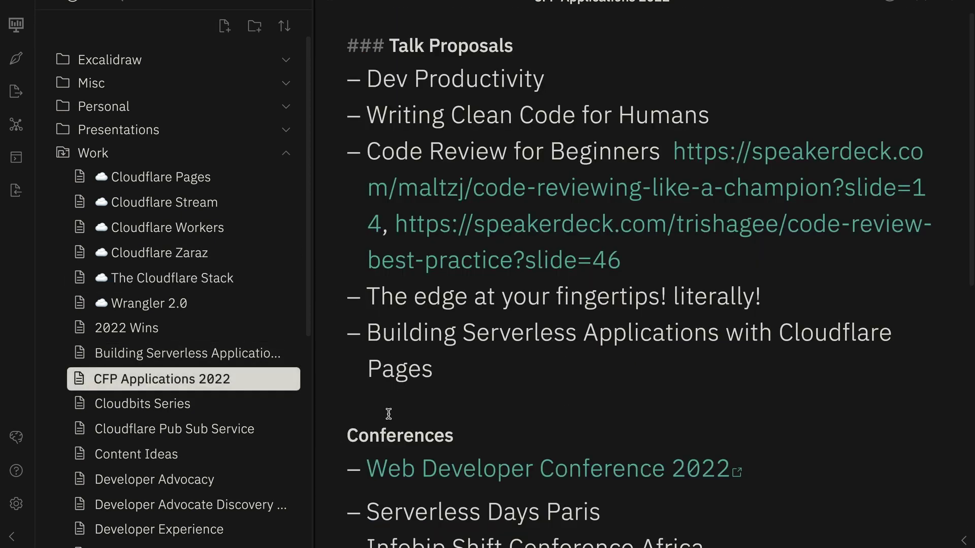
{"action": "scroll", "coordinate": [388, 413], "scroll_direction": "down", "scroll_amount": 4}
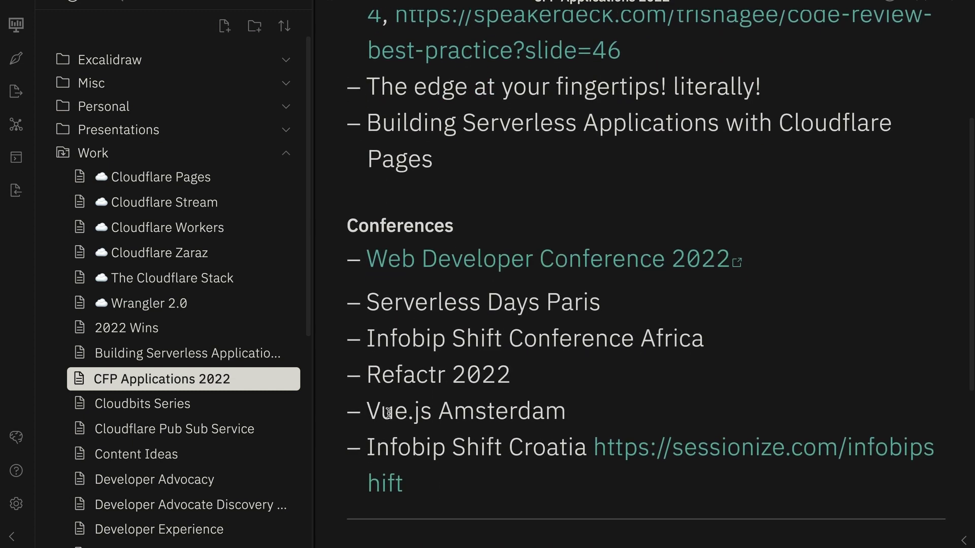
{"action": "scroll", "coordinate": [388, 414], "scroll_direction": "down", "scroll_amount": 3}
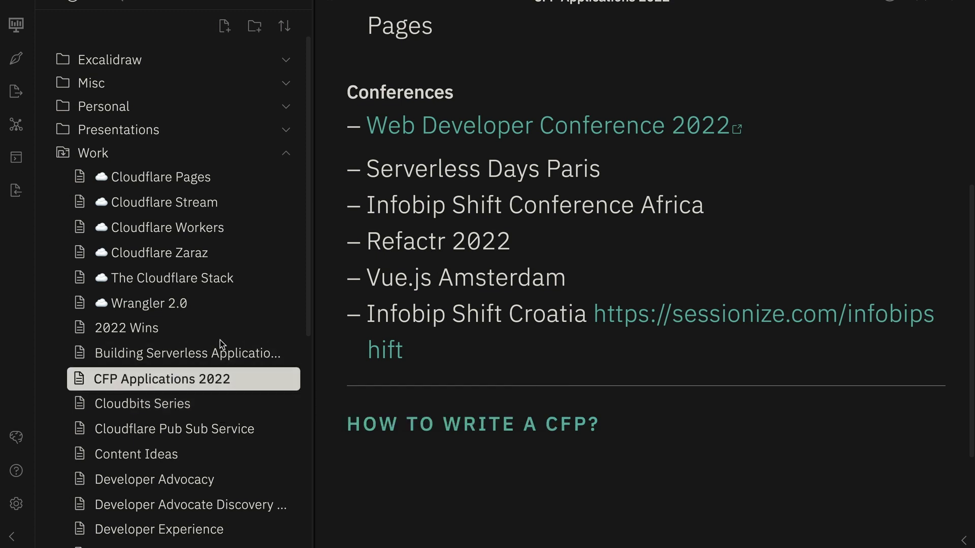
Reopen Content Ideas and scroll through its checklist of ideas.
{"action": "left_click", "coordinate": [204, 455]}
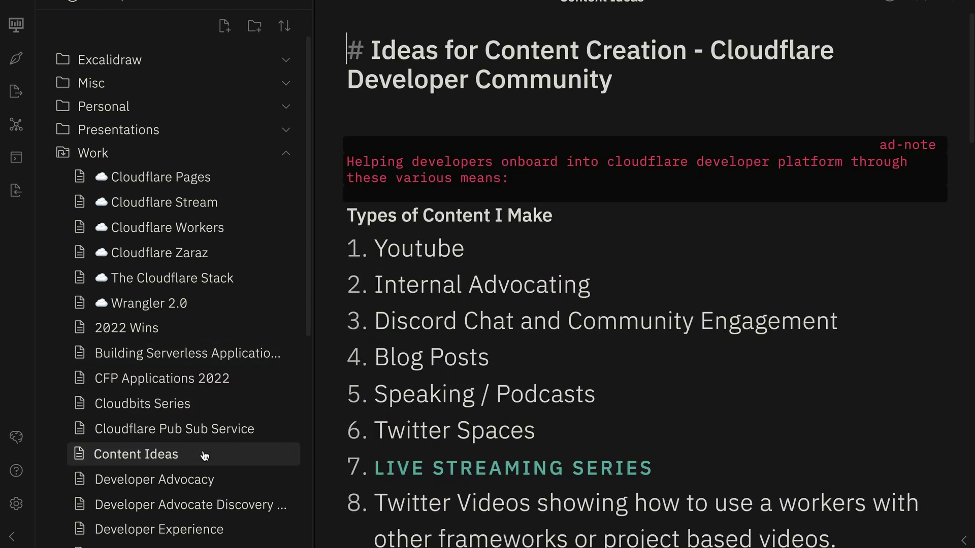
{"action": "scroll", "coordinate": [421, 419], "scroll_direction": "down", "scroll_amount": 3}
{"action": "scroll", "coordinate": [421, 419], "scroll_direction": "down", "scroll_amount": 6}
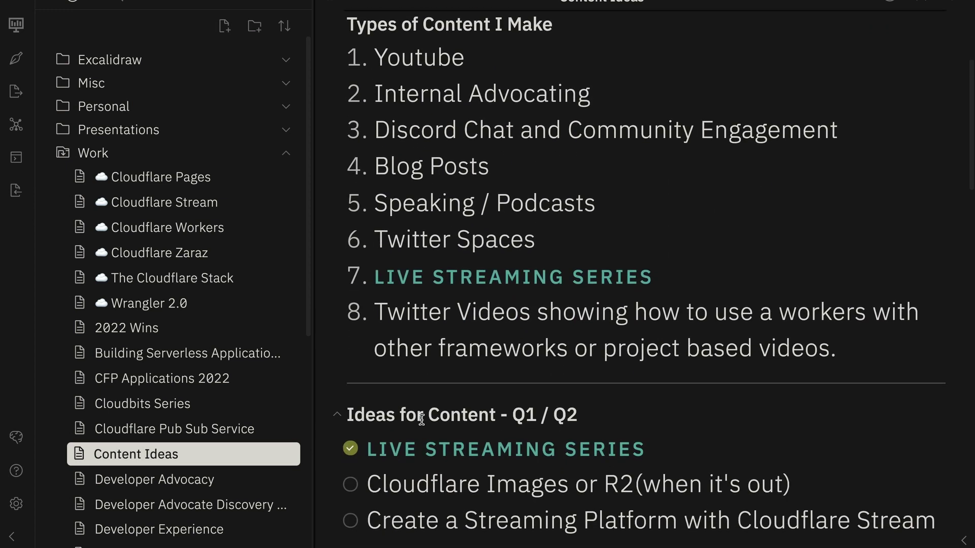
{"action": "scroll", "coordinate": [422, 419], "scroll_direction": "down", "scroll_amount": 6}
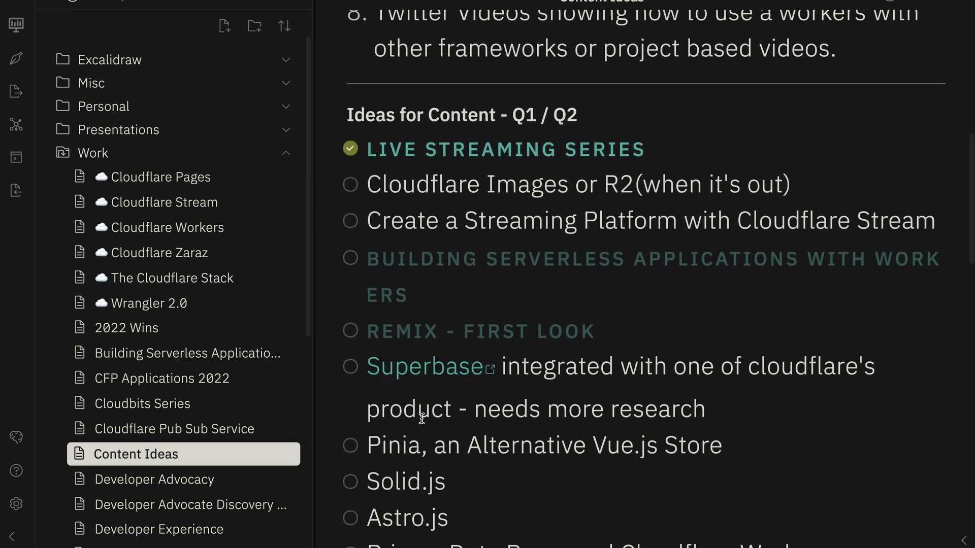
{"action": "scroll", "coordinate": [421, 420], "scroll_direction": "down", "scroll_amount": 15}
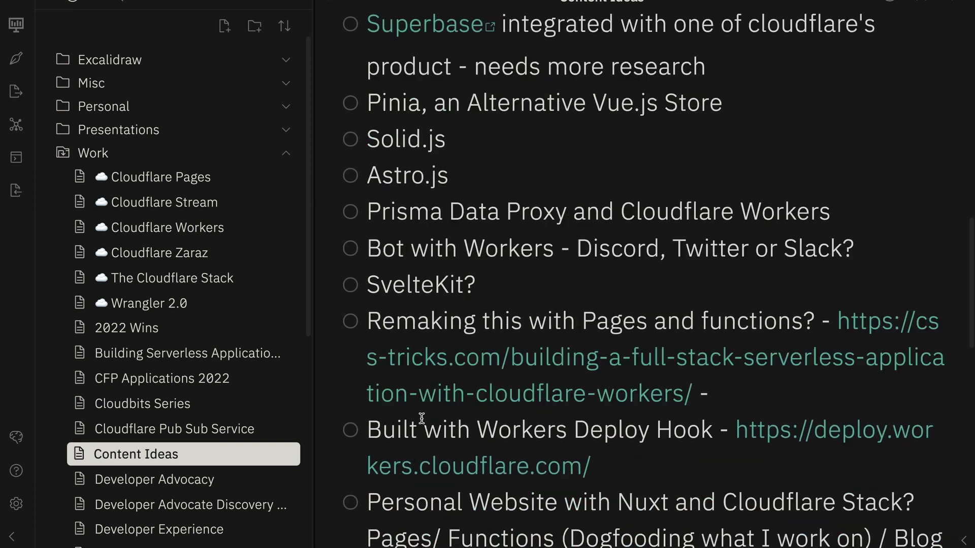
{"action": "scroll", "coordinate": [423, 423], "scroll_direction": "down", "scroll_amount": 4}
{"action": "scroll", "coordinate": [421, 418], "scroll_direction": "up", "scroll_amount": 2}
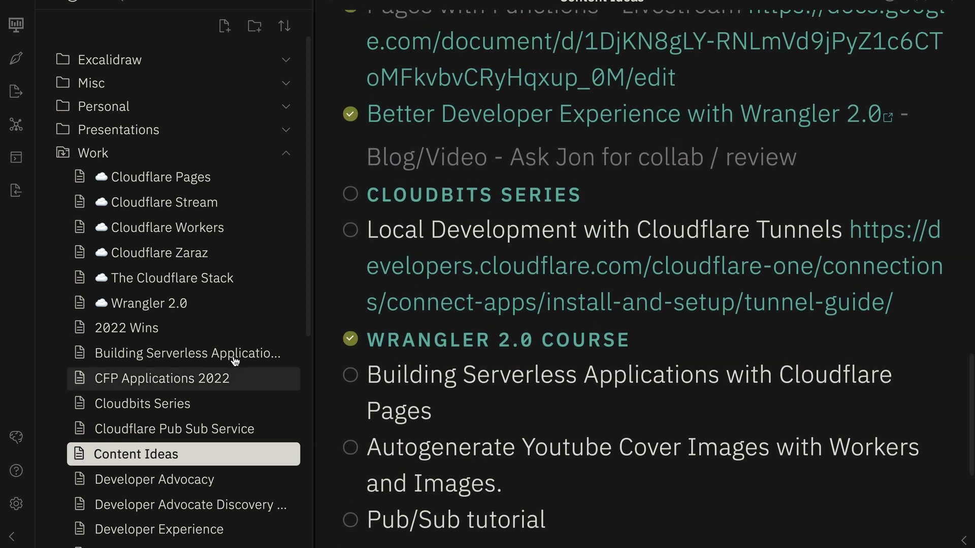
{"action": "left_click", "coordinate": [120, 2]}
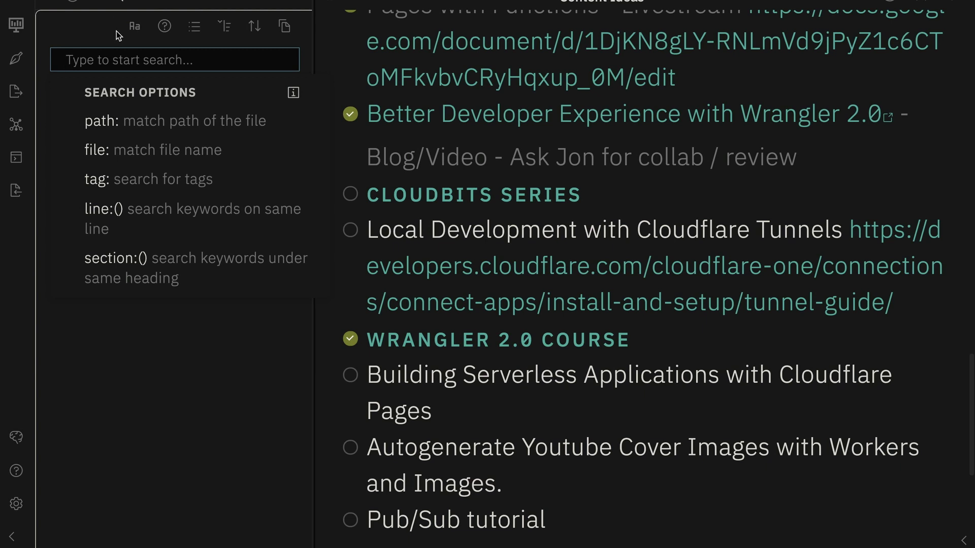
{"action": "type", "text": "building"}
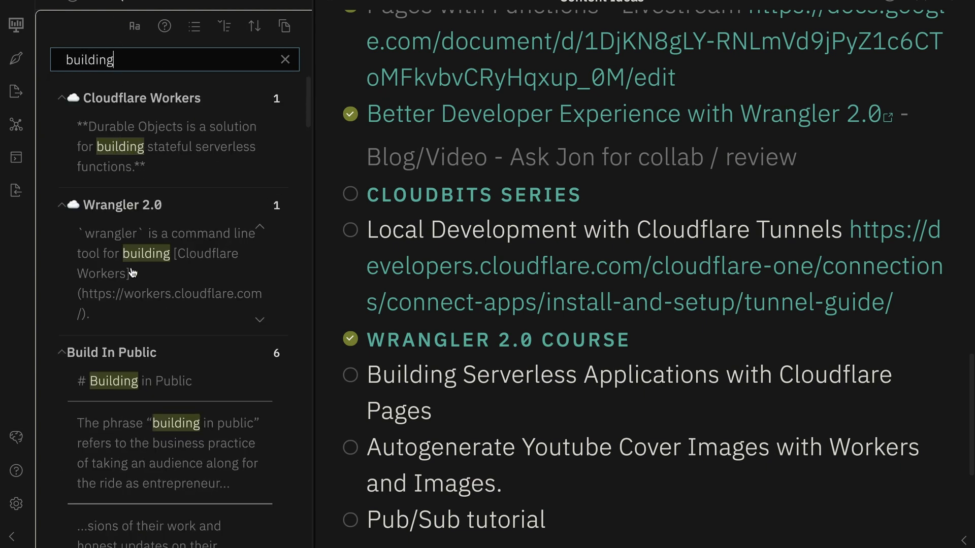
{"action": "scroll", "coordinate": [132, 273], "scroll_direction": "down", "scroll_amount": 7}
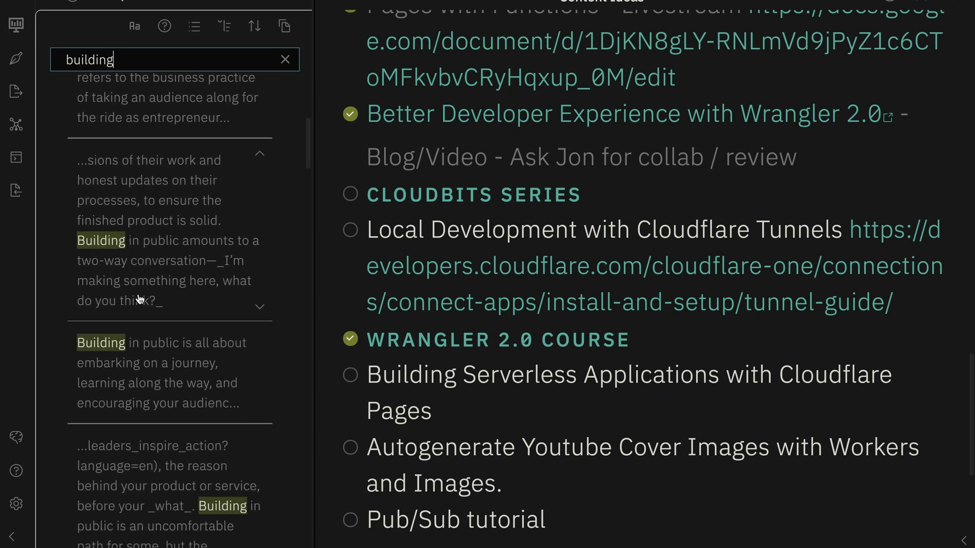
{"action": "scroll", "coordinate": [140, 299], "scroll_direction": "down", "scroll_amount": 3}
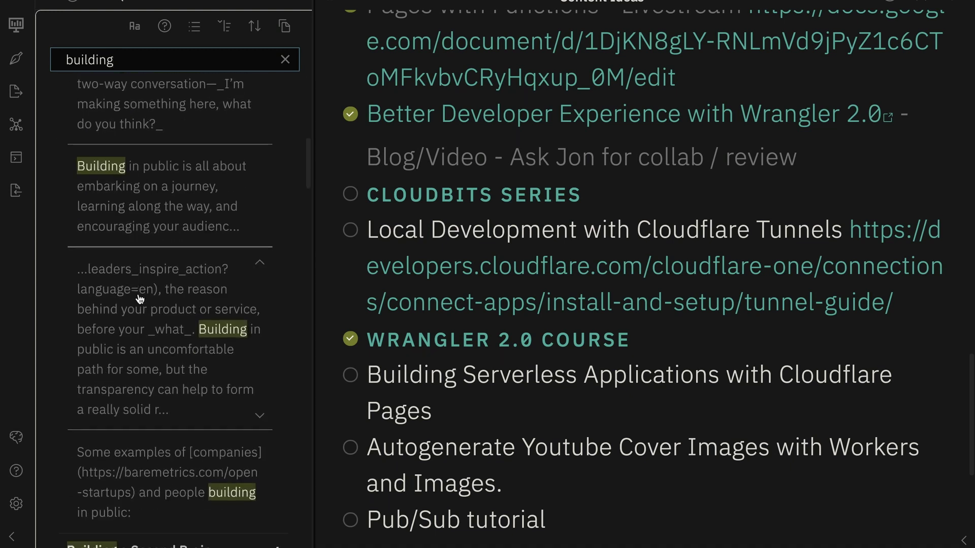
{"action": "left_click", "coordinate": [72, 7]}
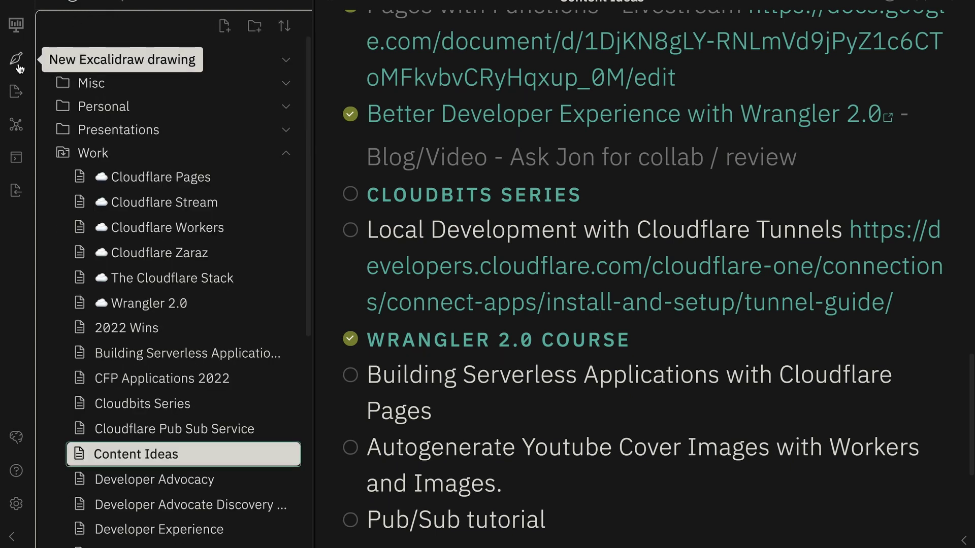
Open the graph of linked notes around The Cloudflare Stack and zoom it in and out.
{"action": "left_click", "coordinate": [16, 125]}
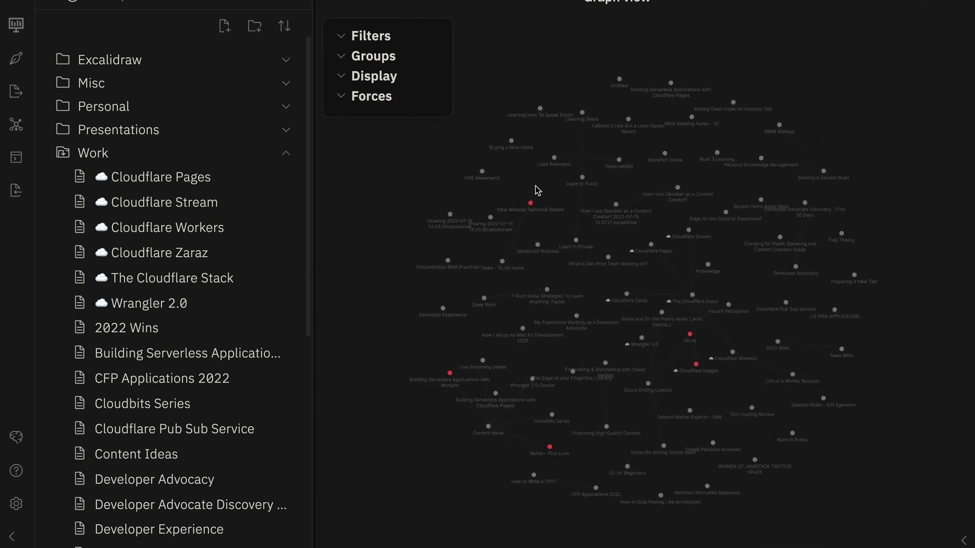
{"action": "scroll", "coordinate": [537, 191], "scroll_direction": "up", "scroll_amount": 5}
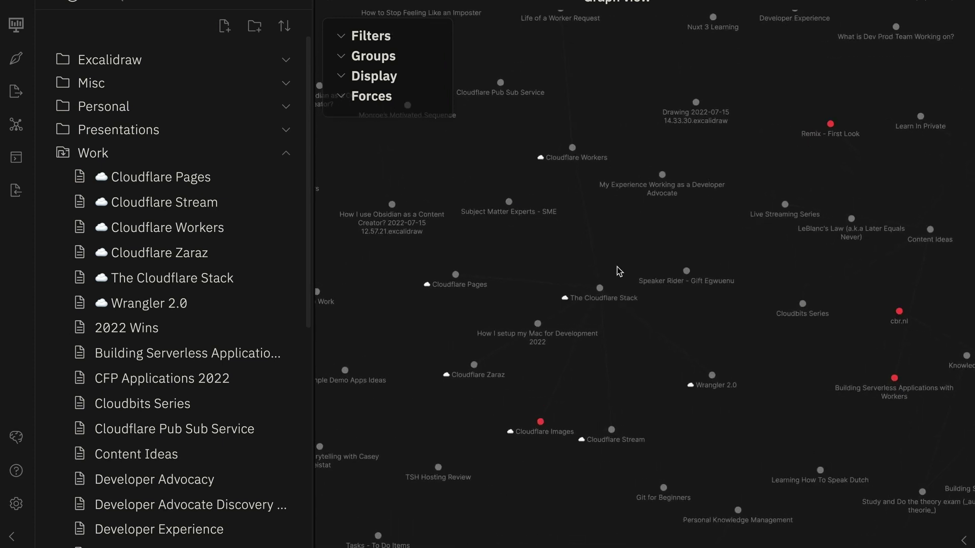
{"action": "scroll", "coordinate": [618, 271], "scroll_direction": "up", "scroll_amount": 5}
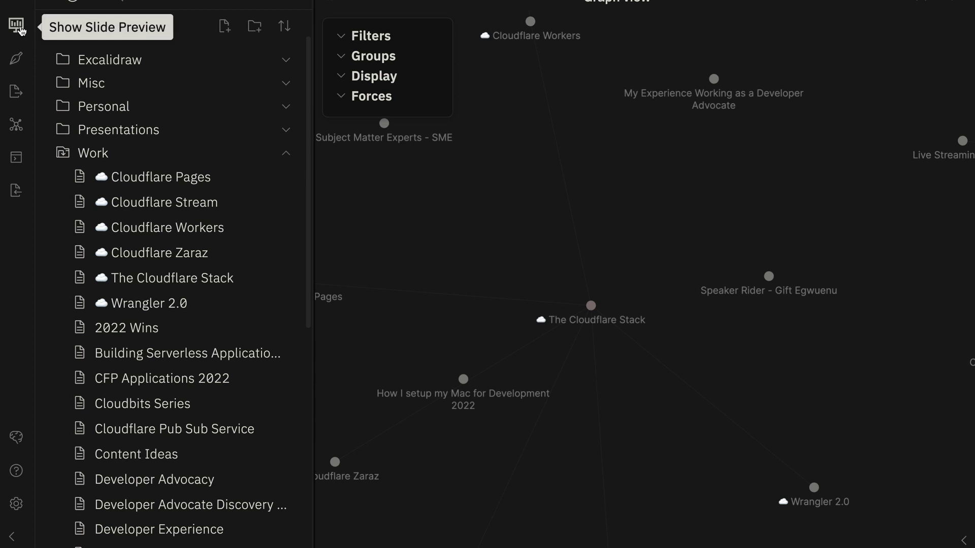
{"action": "scroll", "coordinate": [460, 253], "scroll_direction": "down", "scroll_amount": 4}
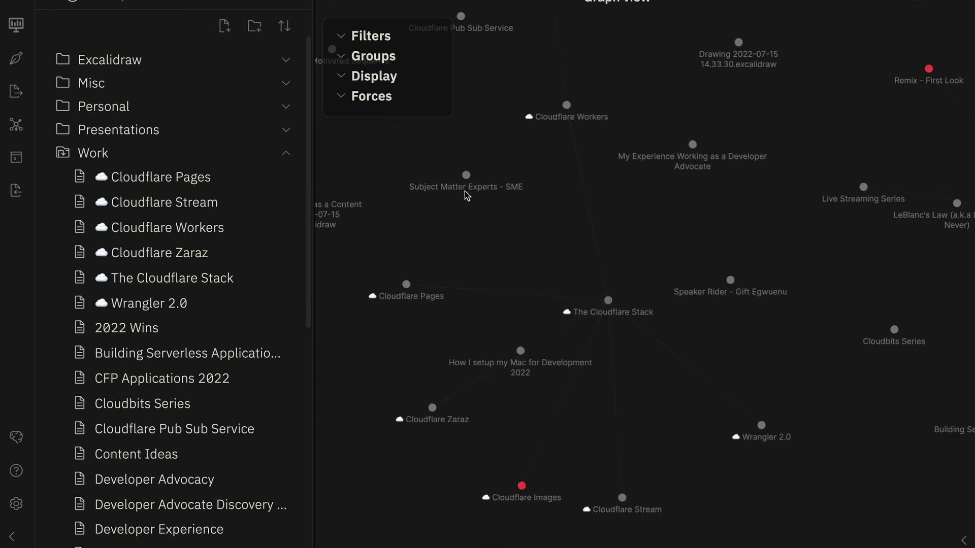
{"action": "scroll", "coordinate": [477, 163], "scroll_direction": "down", "scroll_amount": 3}
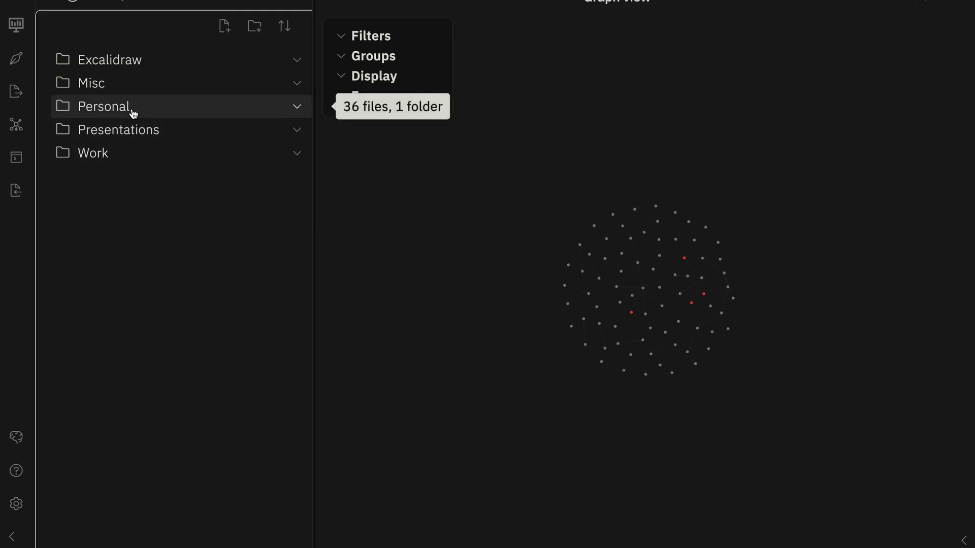
Expand Presentations to reveal the Building Serverless Applications note.
{"action": "left_click", "coordinate": [130, 130]}
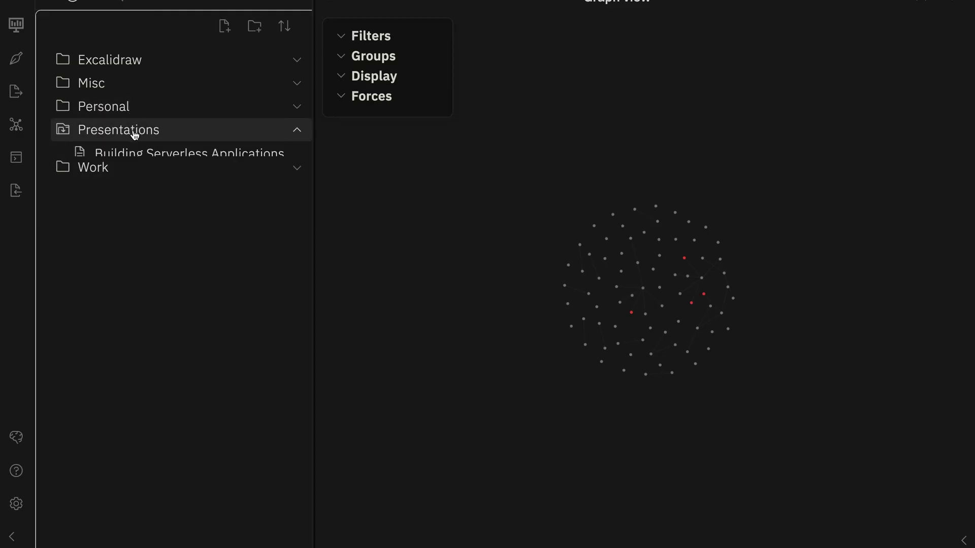
Open the Building Serverless Applications with Cloudflare Pages note and scroll through it.
{"action": "left_click", "coordinate": [142, 152]}
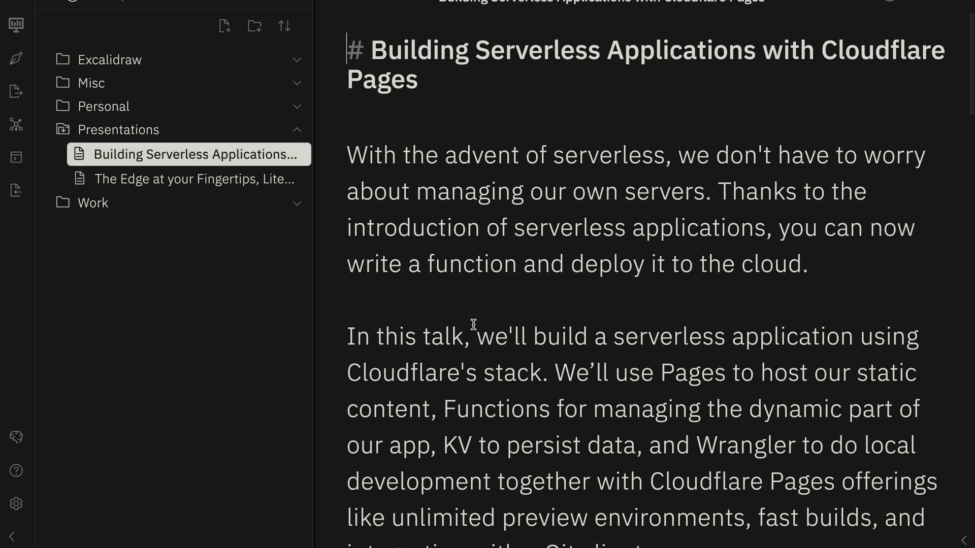
{"action": "scroll", "coordinate": [473, 324], "scroll_direction": "down", "scroll_amount": 15}
{"action": "scroll", "coordinate": [474, 325], "scroll_direction": "down", "scroll_amount": 4}
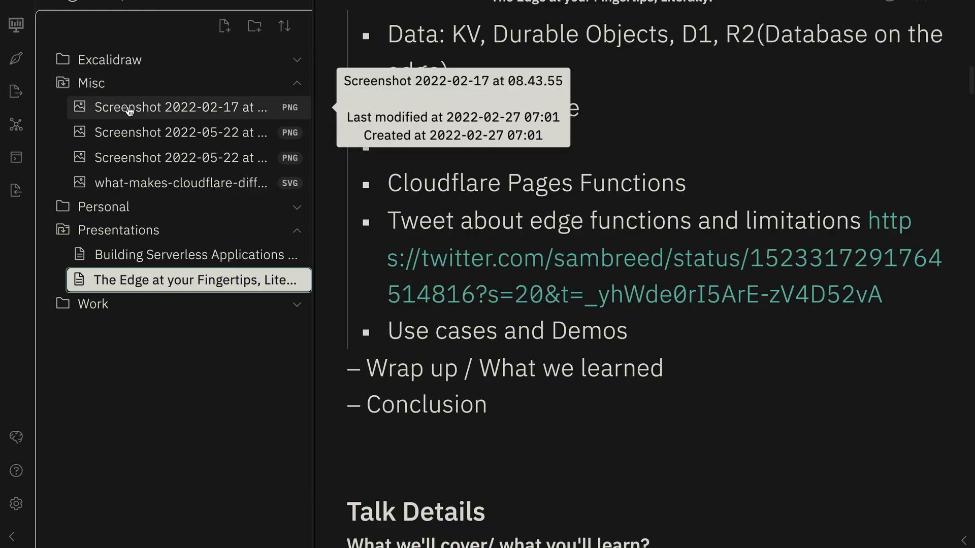
Preview the three Misc screenshots: 2022-02-17, test result sheet and topic breakdown.
{"action": "left_click", "coordinate": [130, 111]}
{"action": "left_click", "coordinate": [132, 134]}
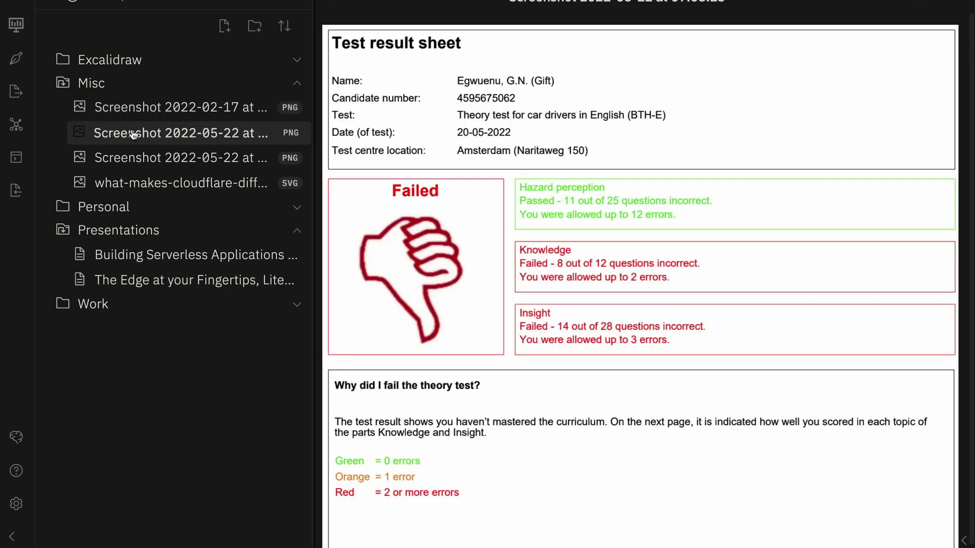
{"action": "left_click", "coordinate": [132, 153]}
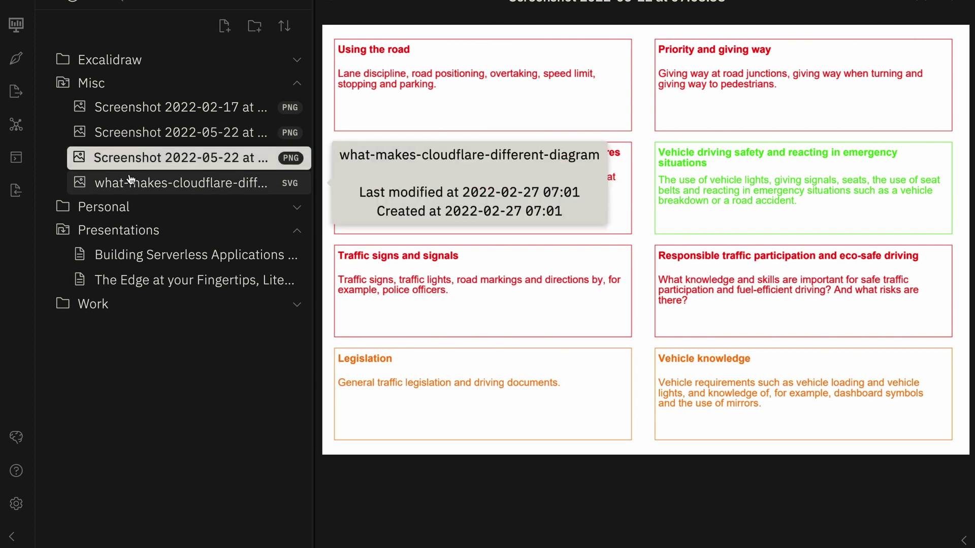
View each Excalidraw drawing, collapse Excalidraw and Misc, then expand Personal.
{"action": "left_click", "coordinate": [99, 60]}
{"action": "left_click", "coordinate": [116, 84]}
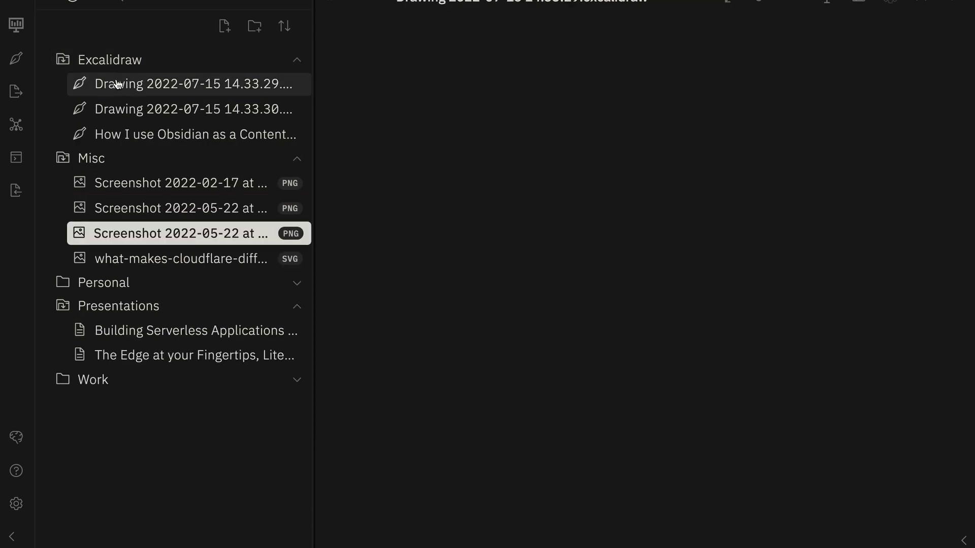
{"action": "left_click", "coordinate": [120, 107]}
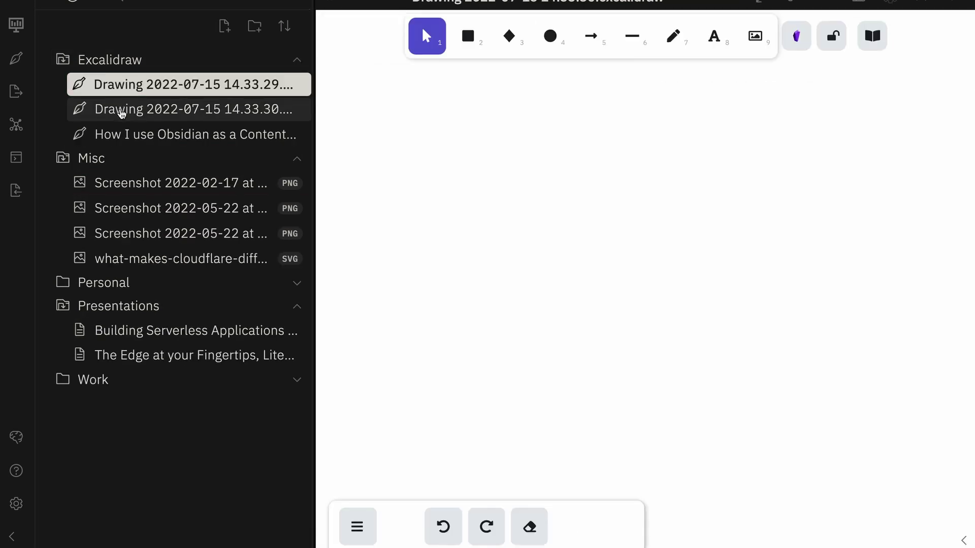
{"action": "left_click", "coordinate": [127, 135]}
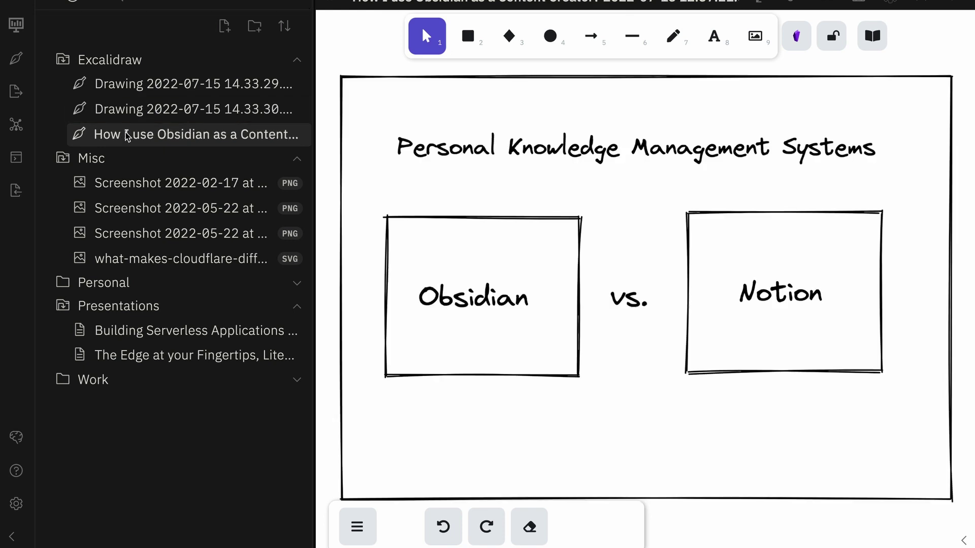
{"action": "left_click", "coordinate": [106, 63]}
{"action": "left_click", "coordinate": [105, 83]}
{"action": "left_click", "coordinate": [108, 105]}
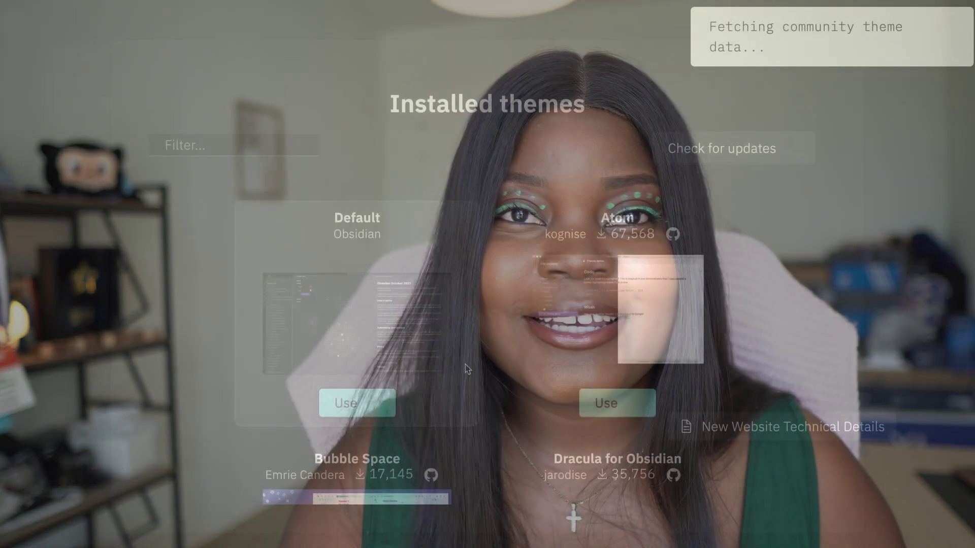
Scroll the community themes list around Sanctum, then close the themes browser.
{"action": "scroll", "coordinate": [465, 365], "scroll_direction": "down", "scroll_amount": 7}
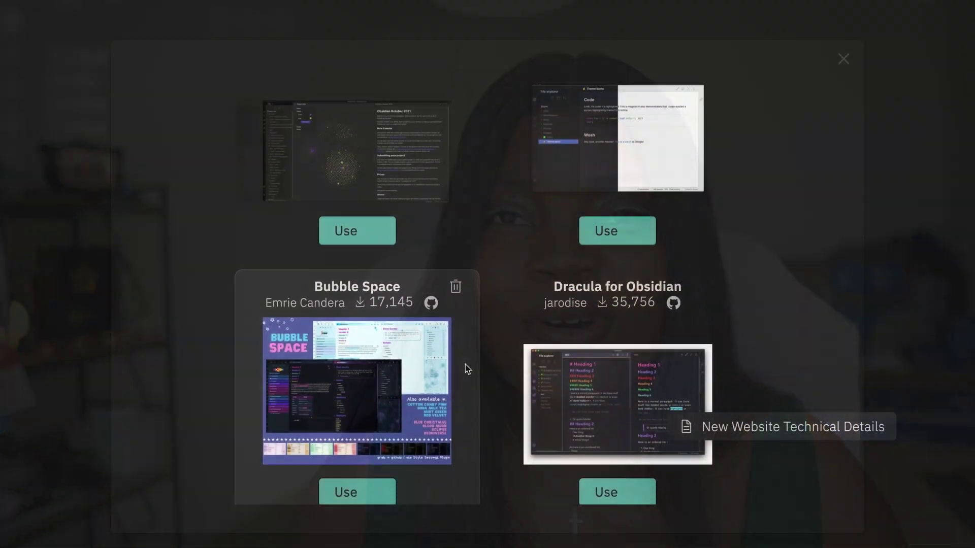
{"action": "scroll", "coordinate": [465, 364], "scroll_direction": "down", "scroll_amount": 9}
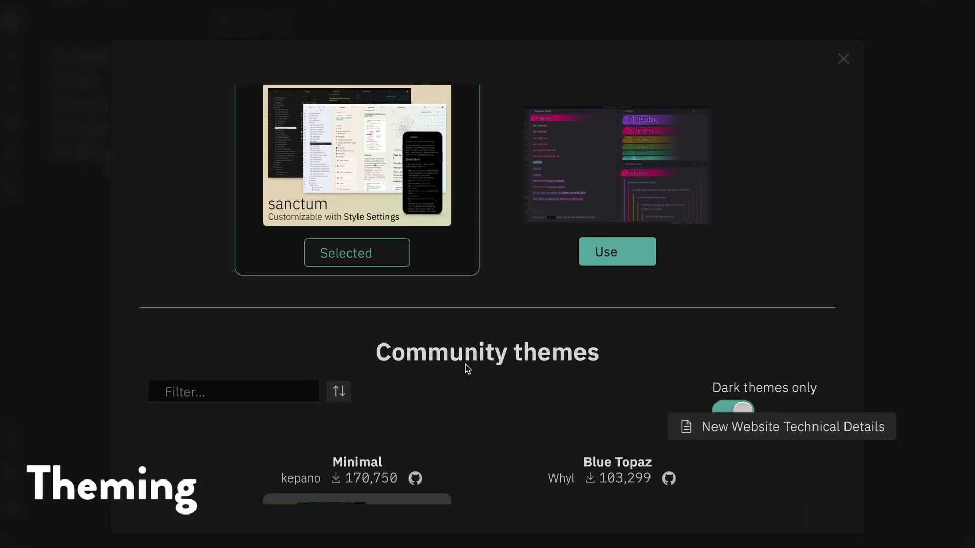
{"action": "scroll", "coordinate": [466, 368], "scroll_direction": "down", "scroll_amount": 15}
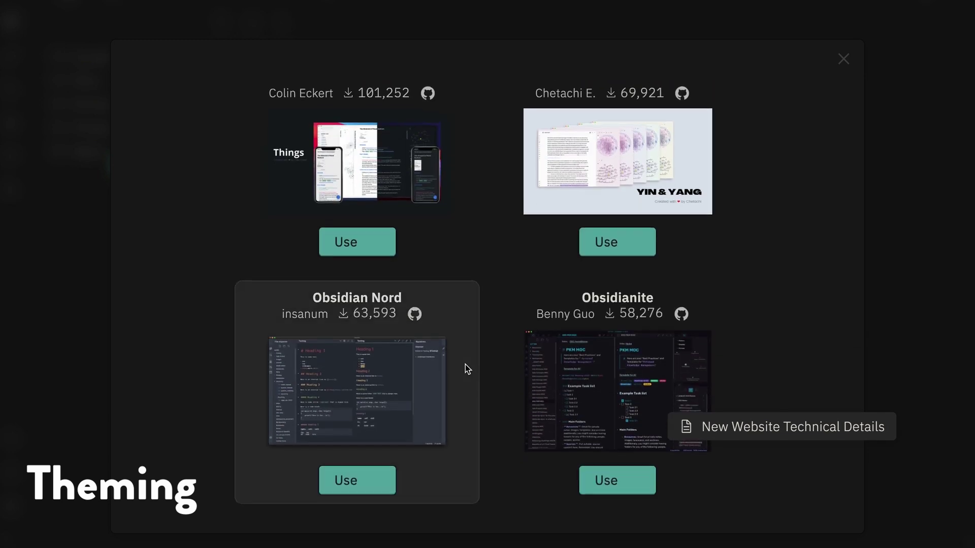
{"action": "scroll", "coordinate": [467, 369], "scroll_direction": "down", "scroll_amount": 6}
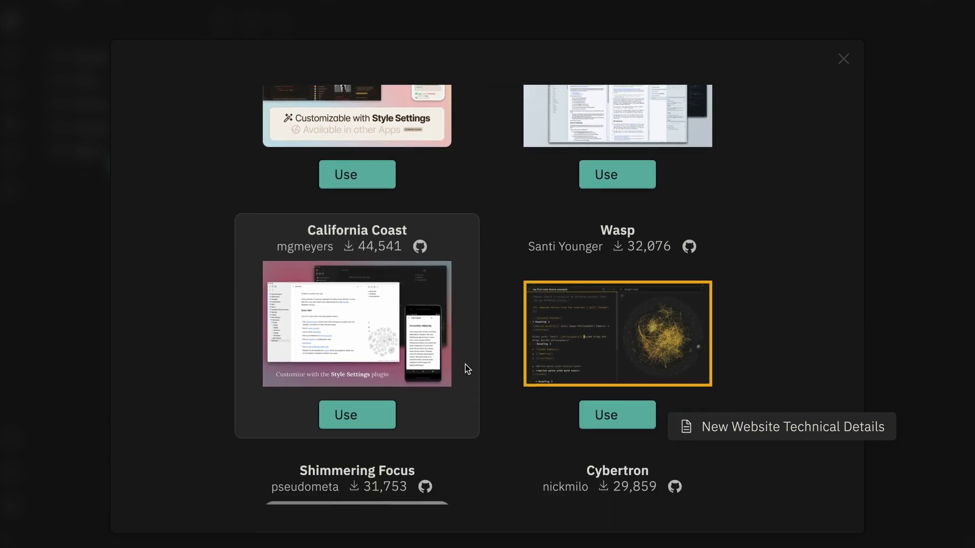
{"action": "scroll", "coordinate": [465, 366], "scroll_direction": "up", "scroll_amount": 2}
{"action": "scroll", "coordinate": [465, 366], "scroll_direction": "down", "scroll_amount": 15}
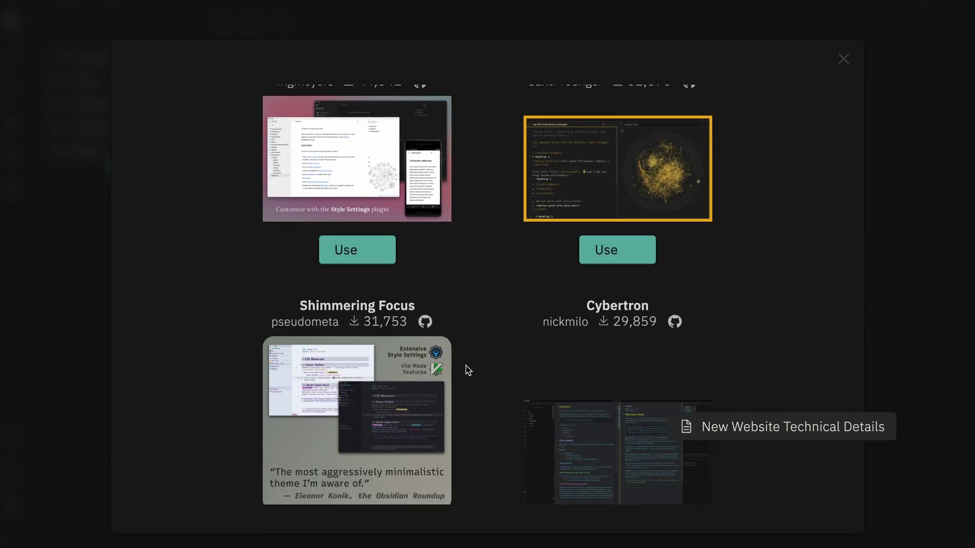
{"action": "left_click", "coordinate": [844, 60]}
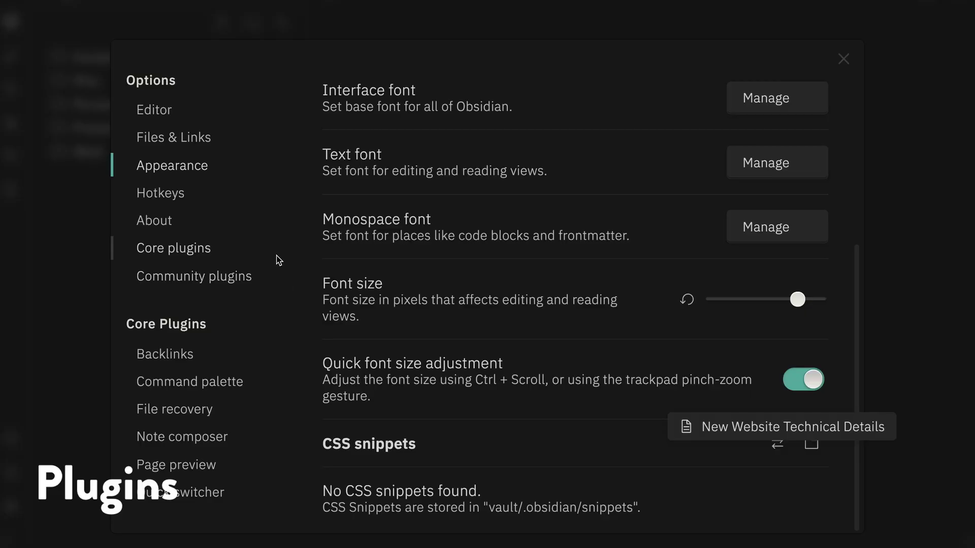
Scroll the Core plugins list (Search, Slides on; Starred, Sync off), then go to Community plugins.
{"action": "left_click", "coordinate": [192, 253]}
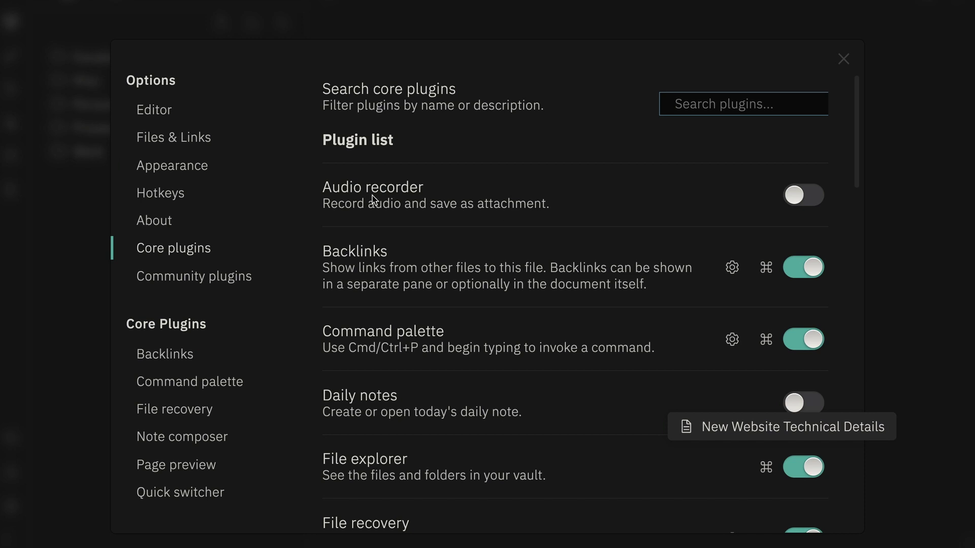
{"action": "scroll", "coordinate": [405, 271], "scroll_direction": "down", "scroll_amount": 5}
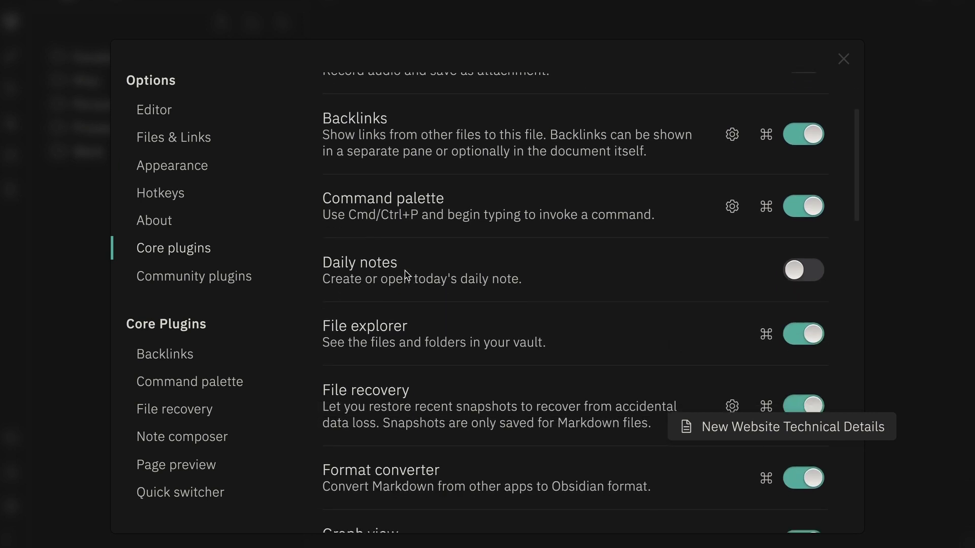
{"action": "scroll", "coordinate": [405, 273], "scroll_direction": "down", "scroll_amount": 6}
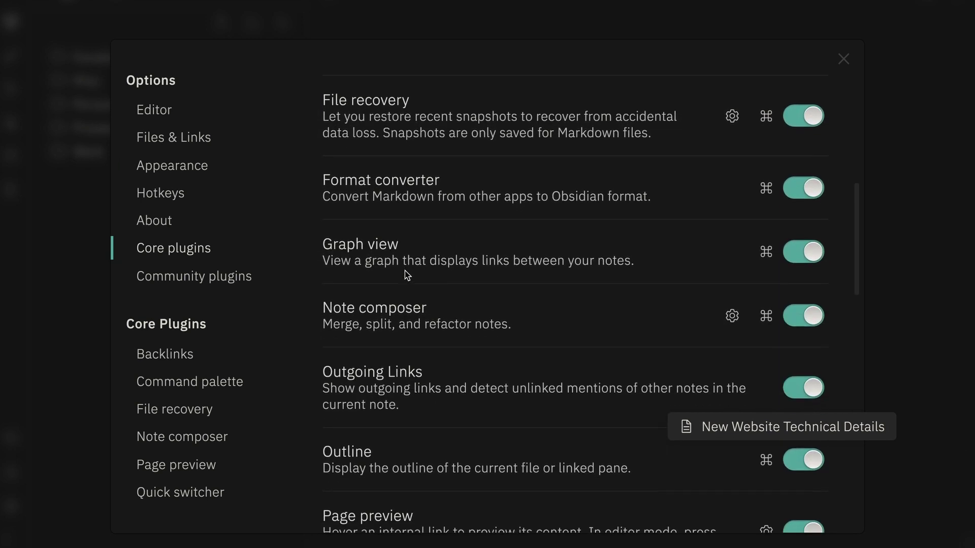
{"action": "scroll", "coordinate": [405, 271], "scroll_direction": "down", "scroll_amount": 9}
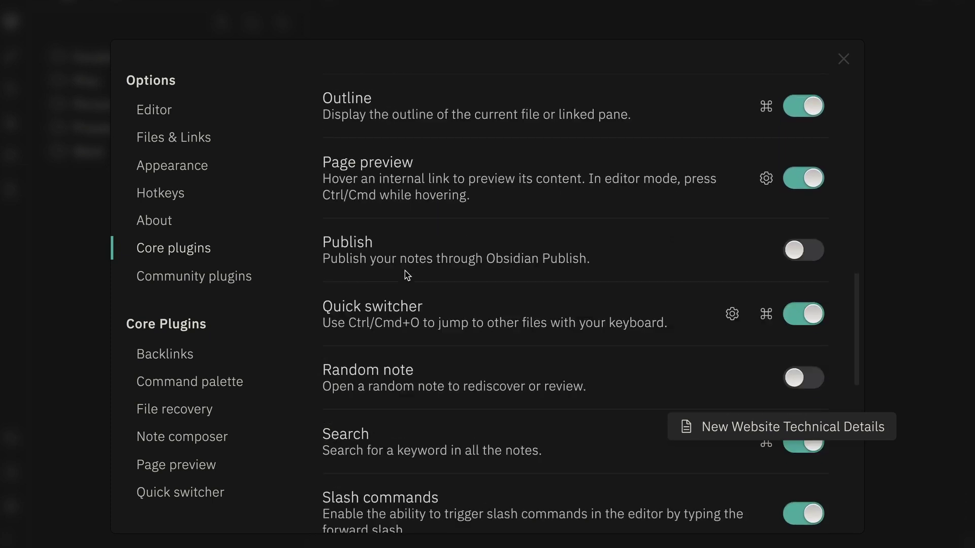
{"action": "scroll", "coordinate": [406, 275], "scroll_direction": "down", "scroll_amount": 1}
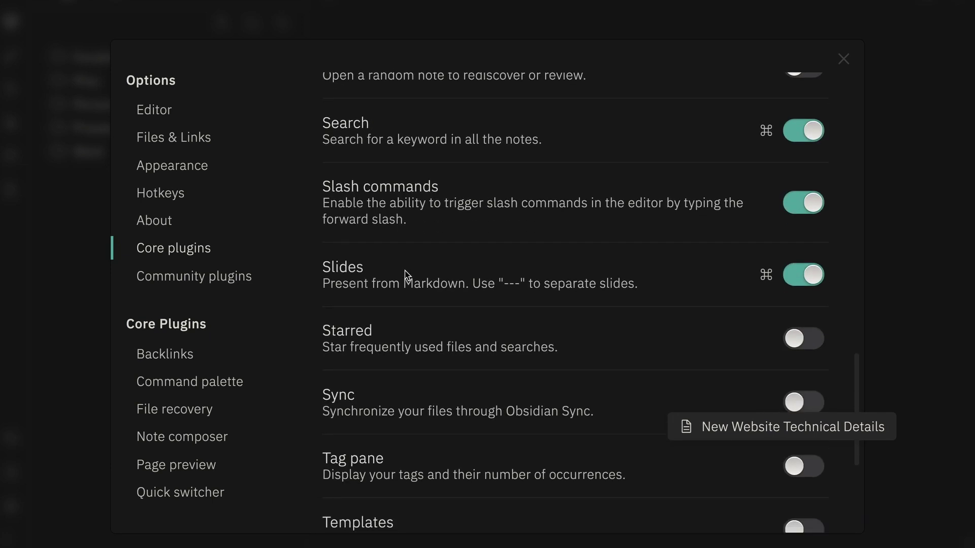
{"action": "left_click", "coordinate": [215, 284]}
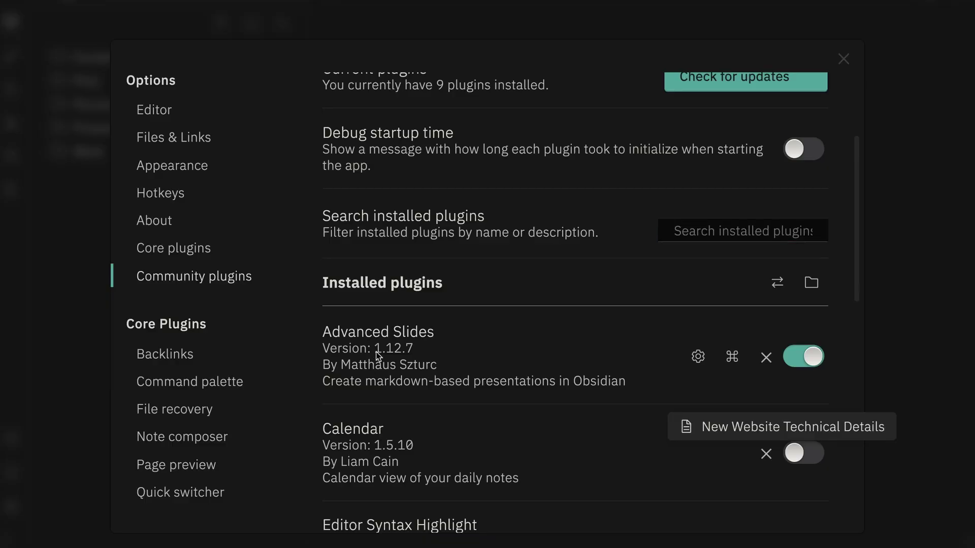
Open Advanced Slides in the community plugin browser and scroll through its README, version 1.15.0 available.
{"action": "left_click", "coordinate": [378, 355]}
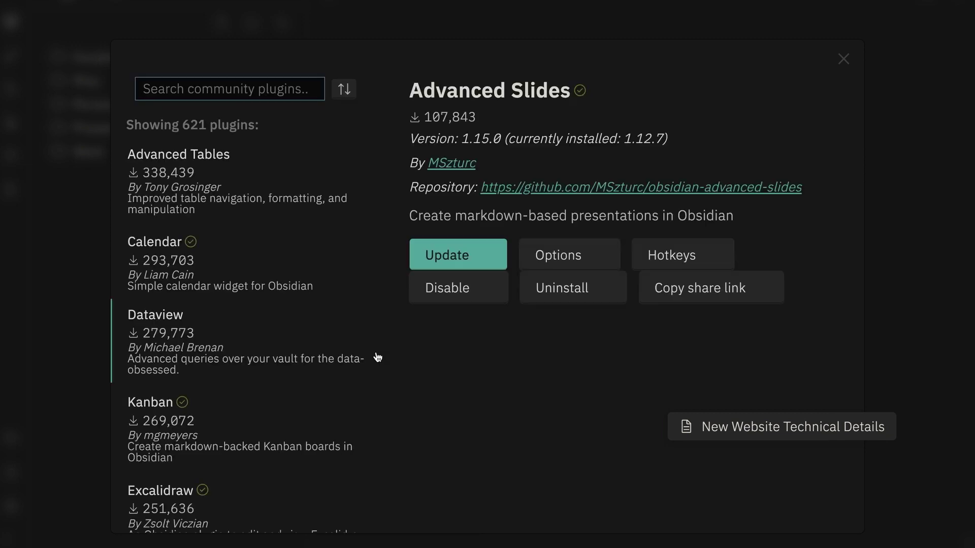
{"action": "scroll", "coordinate": [572, 310], "scroll_direction": "down", "scroll_amount": 4}
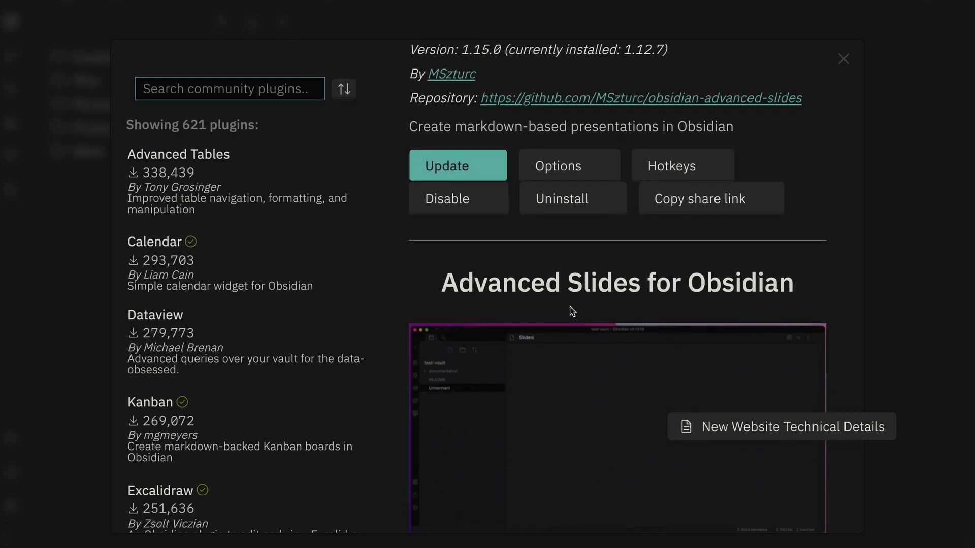
{"action": "scroll", "coordinate": [572, 310], "scroll_direction": "down", "scroll_amount": 2}
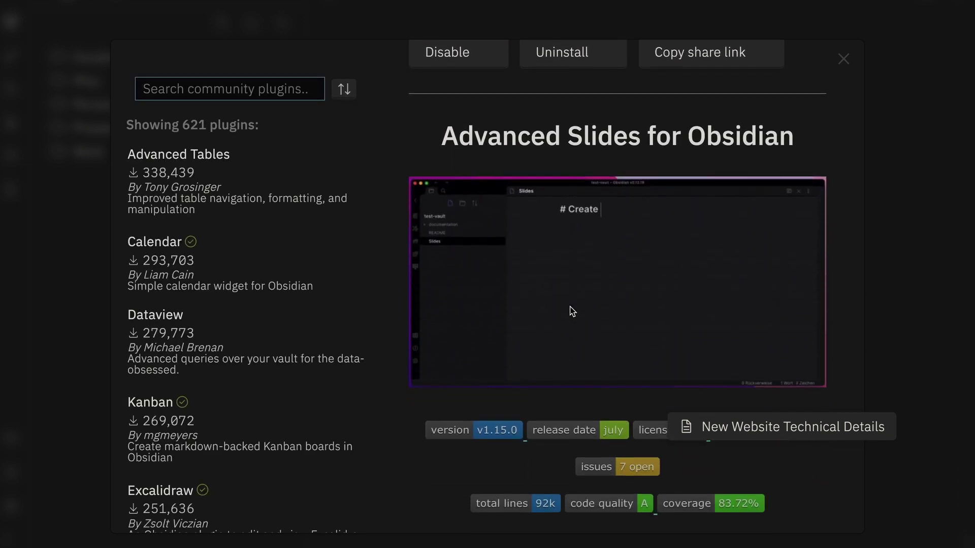